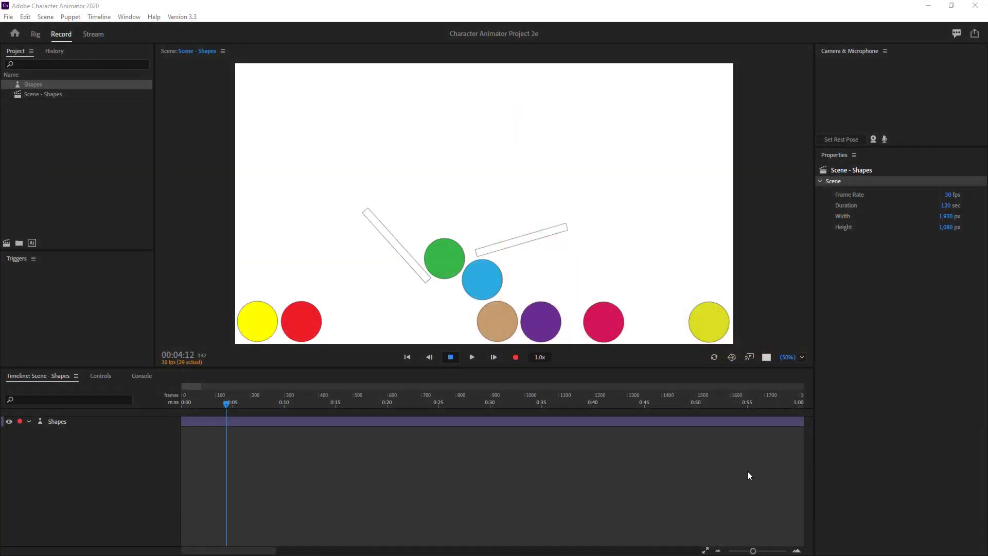
Refresh the scene and toss the crimson, purple, tan and blue balls around to test the physics collisions.
click(747, 472)
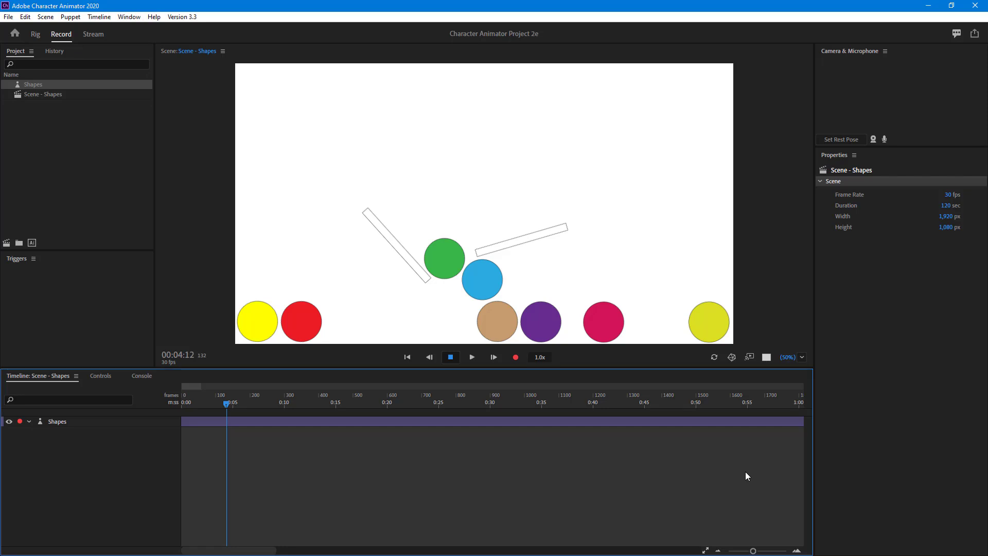
click(715, 358)
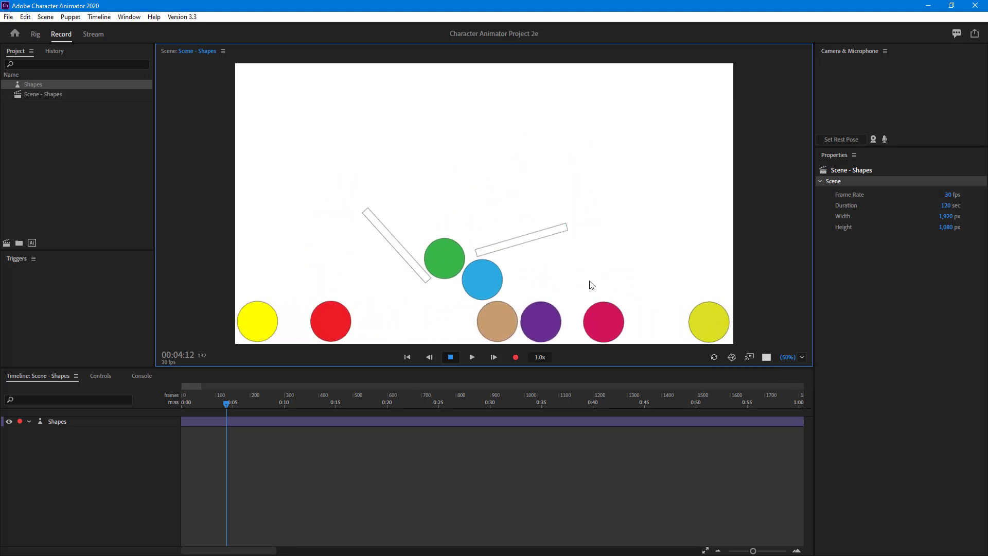
drag(626, 256, 644, 205)
drag(534, 315, 620, 242)
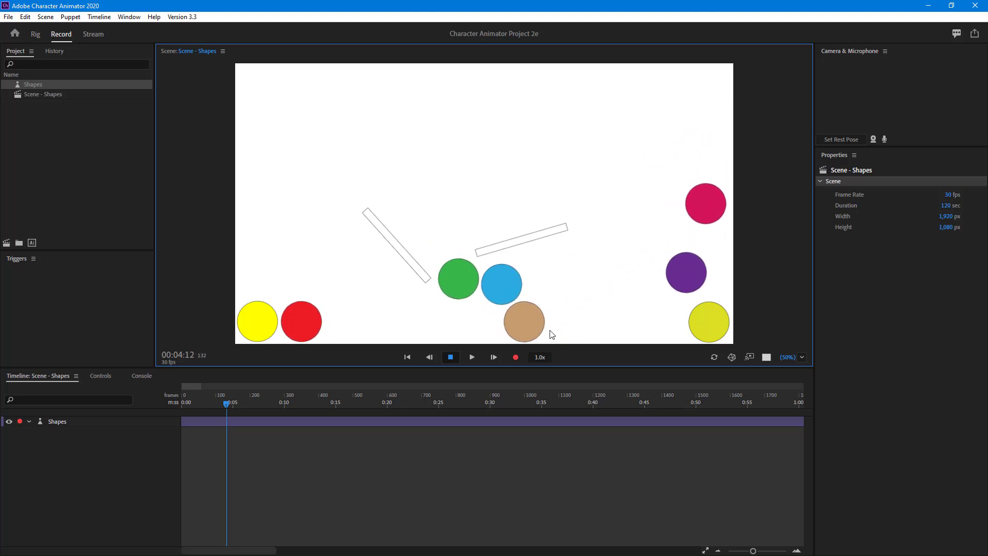
drag(536, 322, 594, 282)
drag(504, 311, 592, 257)
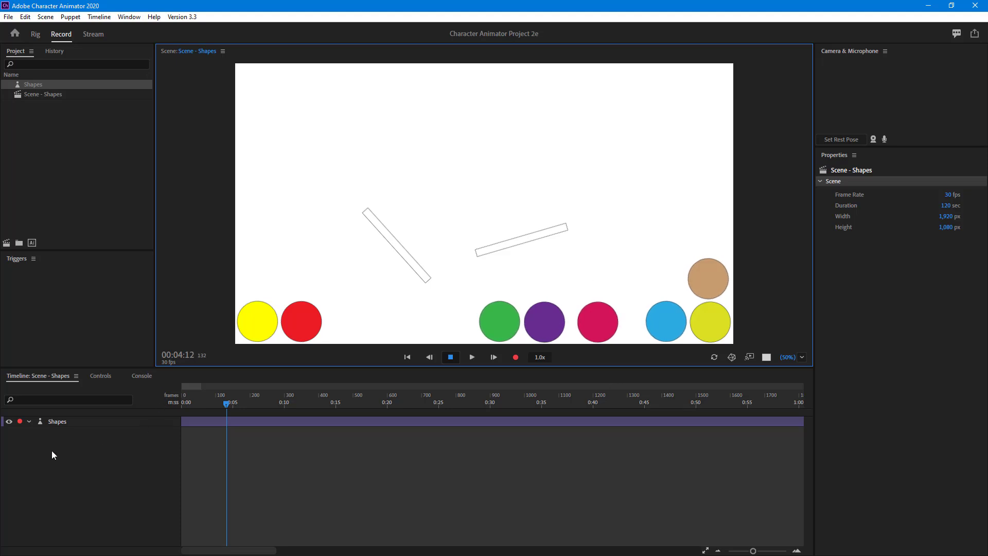
Select the Shapes puppet track and open the Collision settings of its Physics behavior.
click(60, 424)
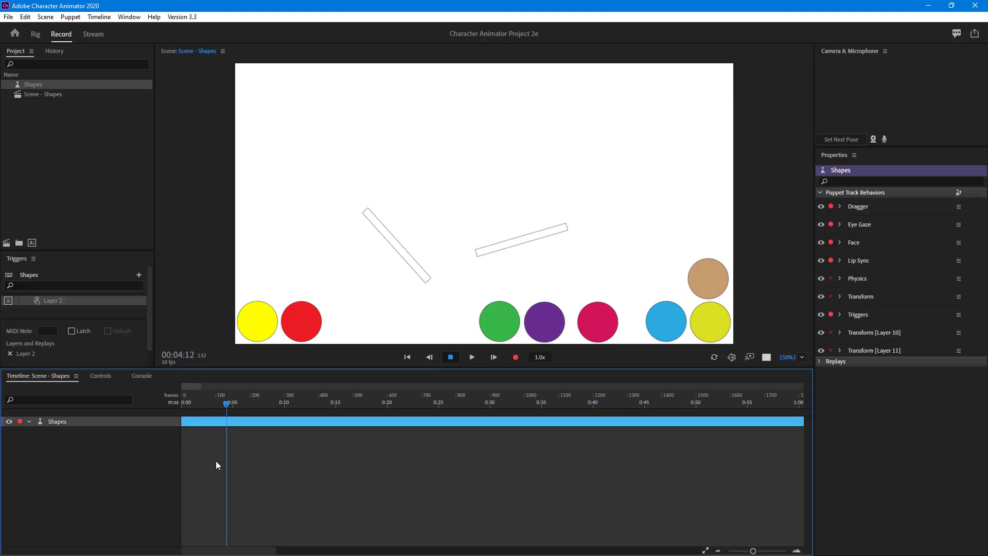
click(841, 279)
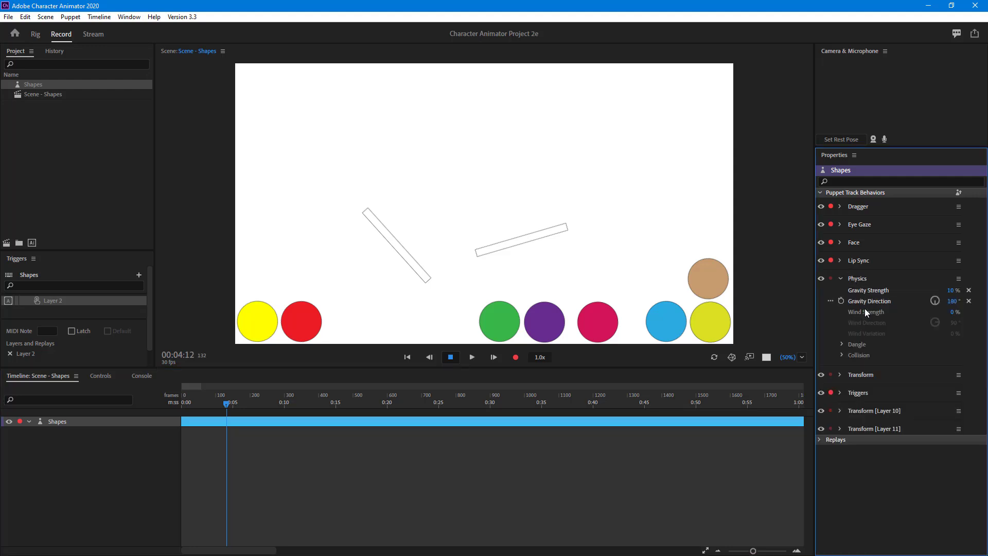
click(842, 355)
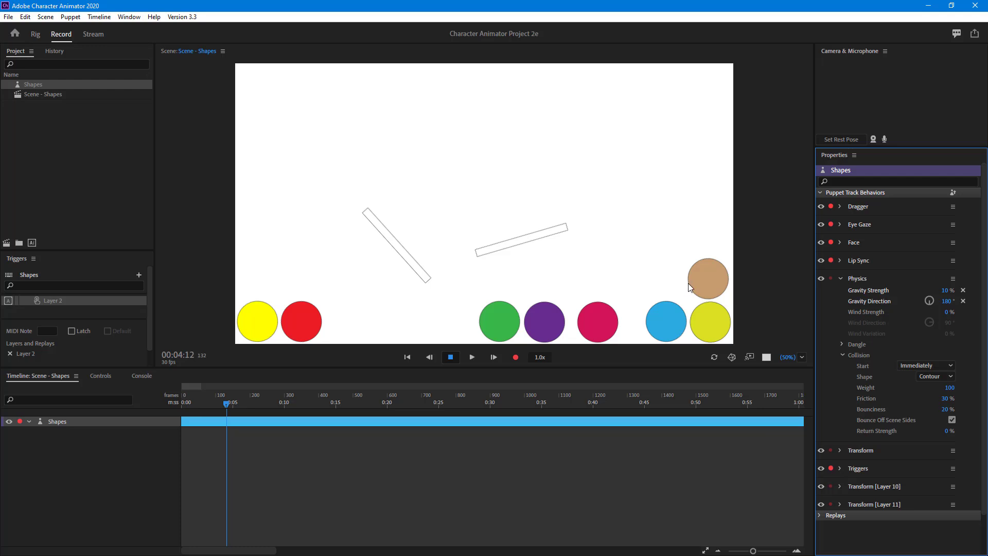
Try the When triggered collision start by lifting the tan ball into mid-air, and restore Start to Immediately.
drag(684, 286, 642, 174)
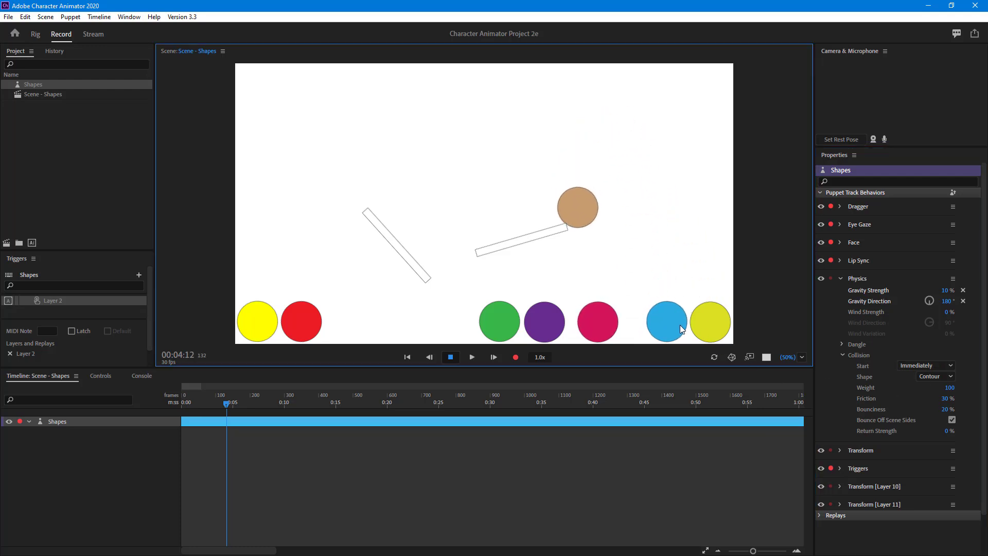
click(919, 367)
click(924, 376)
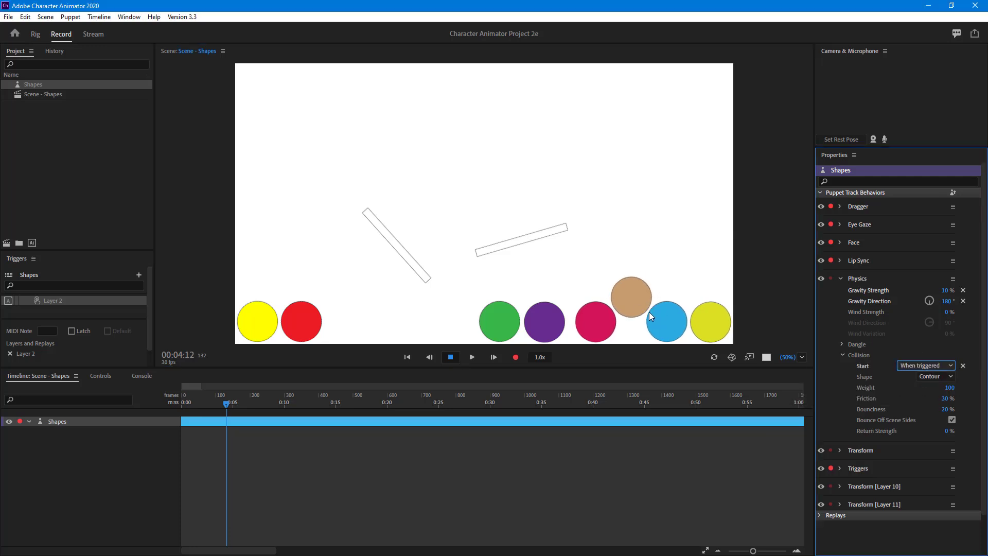
drag(648, 309, 633, 155)
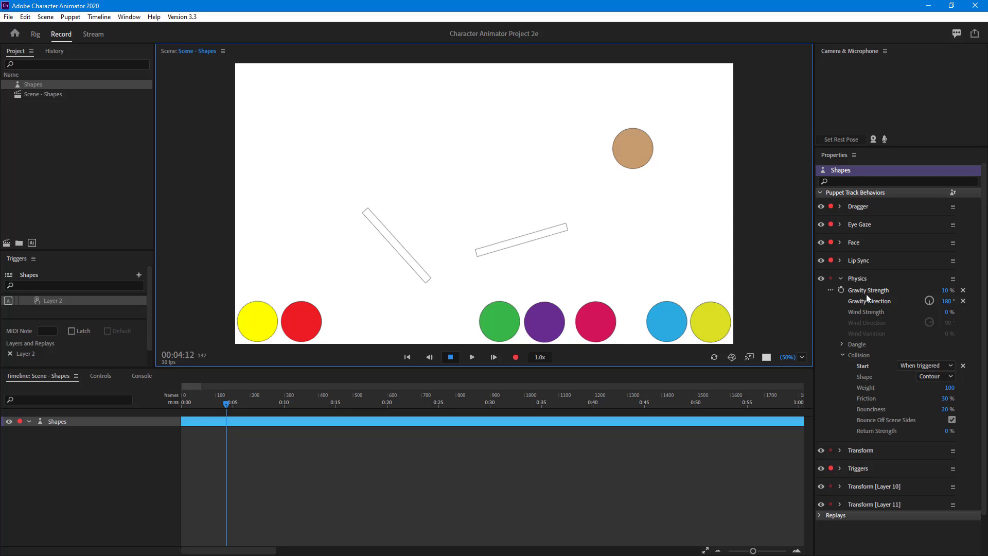
click(945, 367)
click(934, 387)
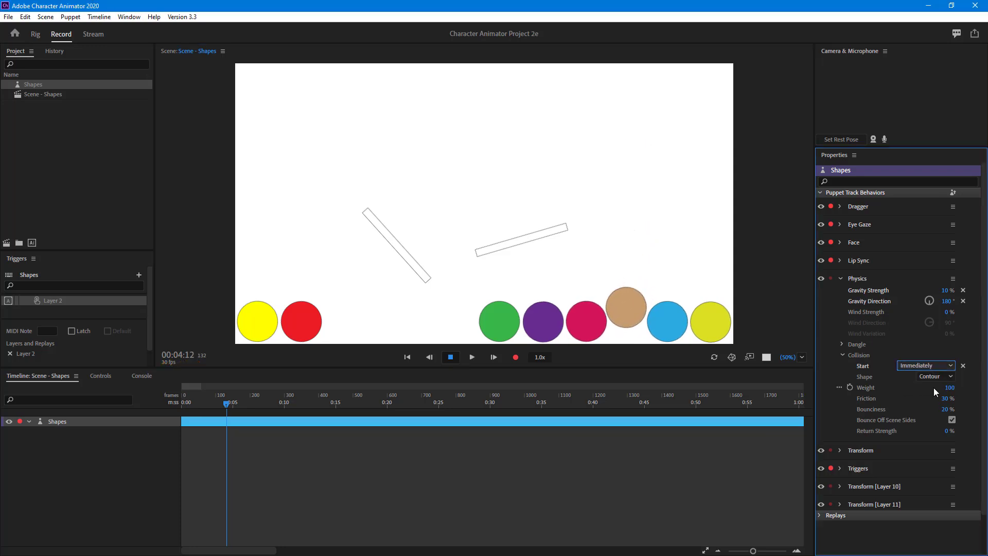
Set the collision Start to When triggered and spread the eight balls in mid-air across the scene.
click(904, 365)
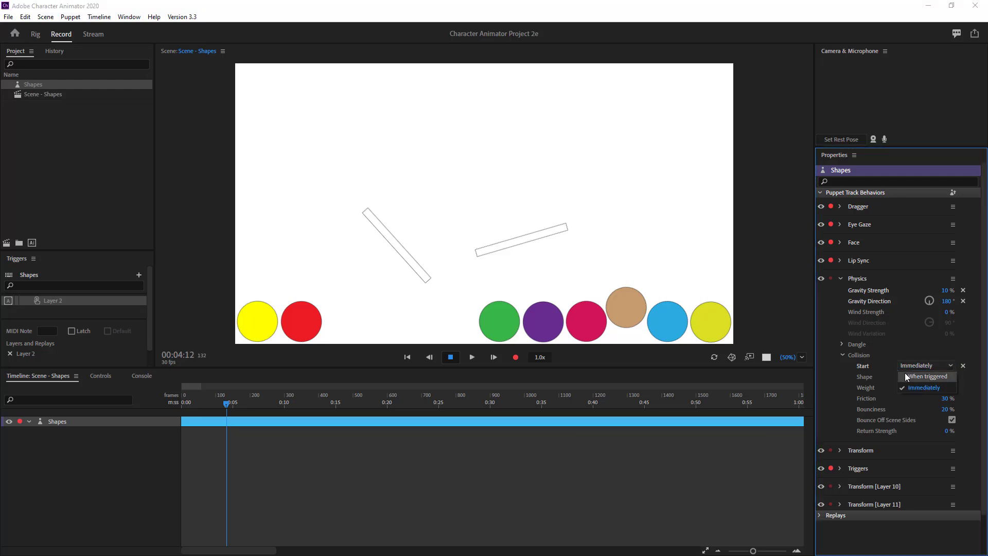
click(905, 373)
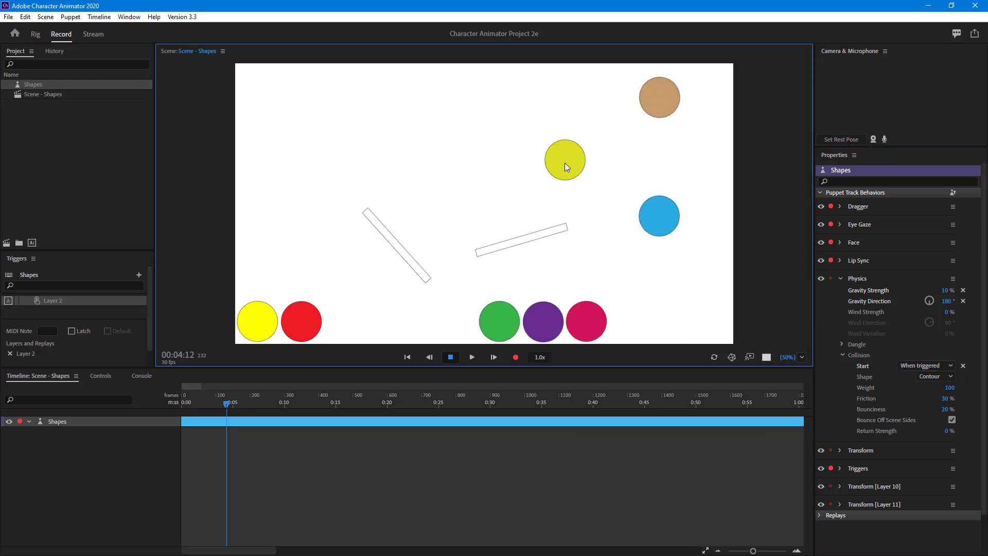
drag(565, 163, 567, 158)
drag(586, 324, 628, 275)
drag(544, 320, 438, 126)
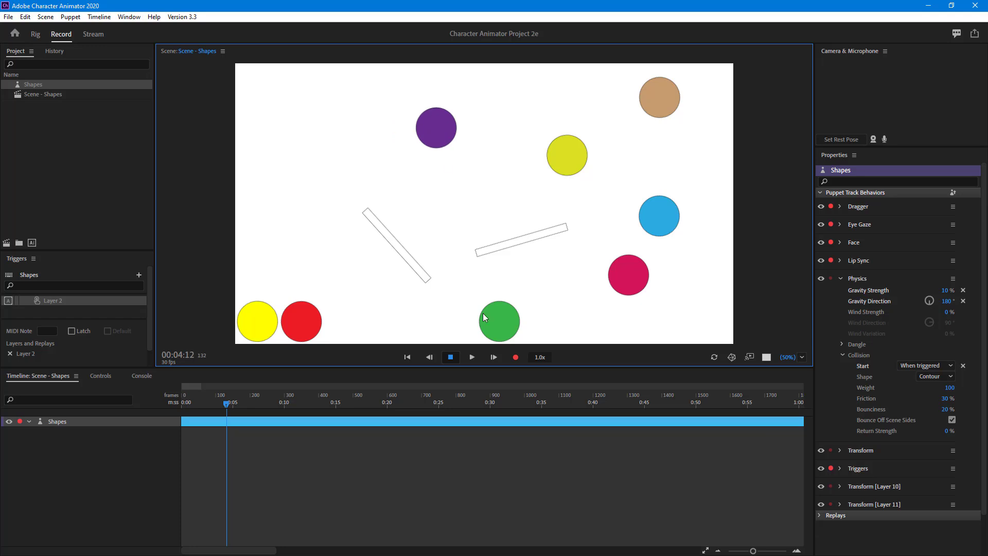
drag(483, 313, 433, 208)
drag(303, 312, 296, 128)
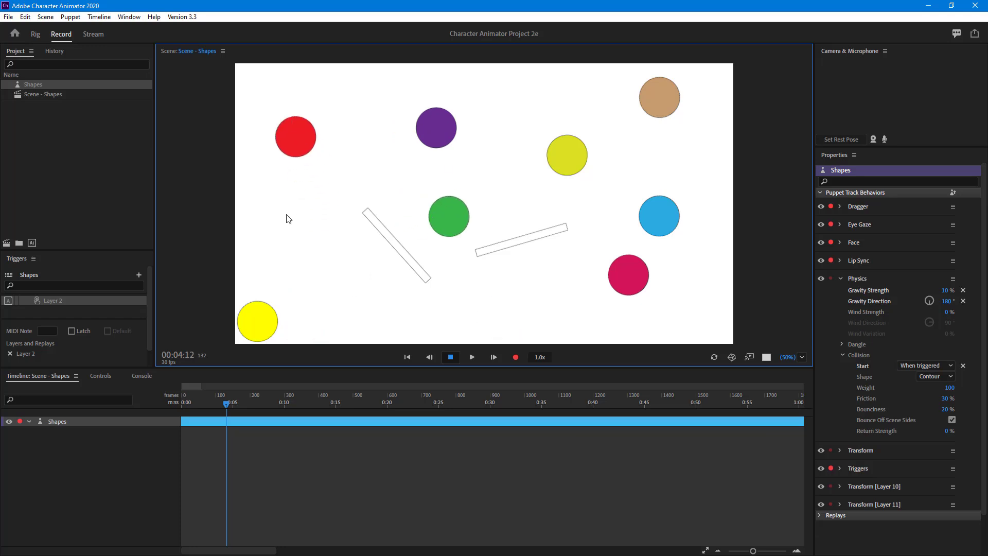
drag(258, 323, 302, 222)
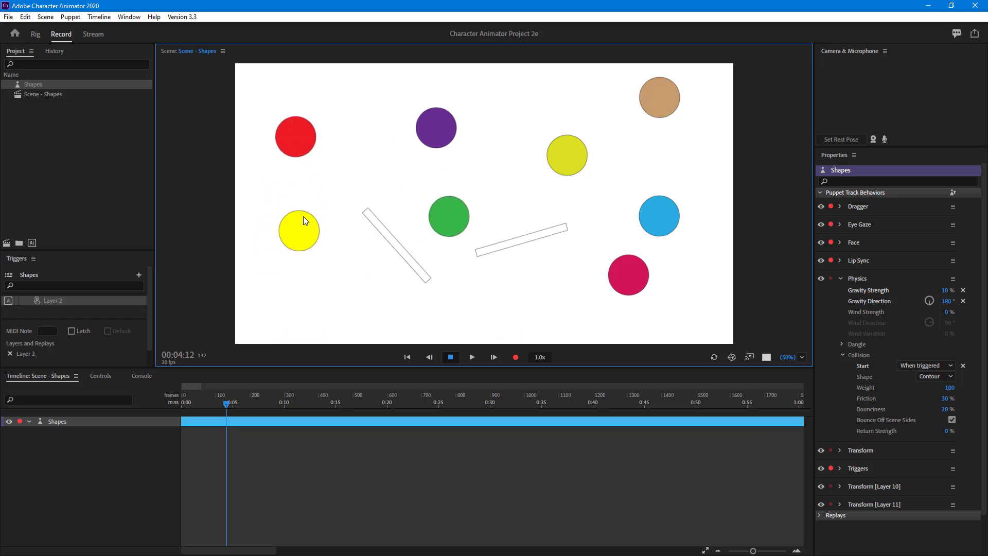
Set the collision Start to Immediately so the suspended balls fall.
click(938, 368)
click(927, 387)
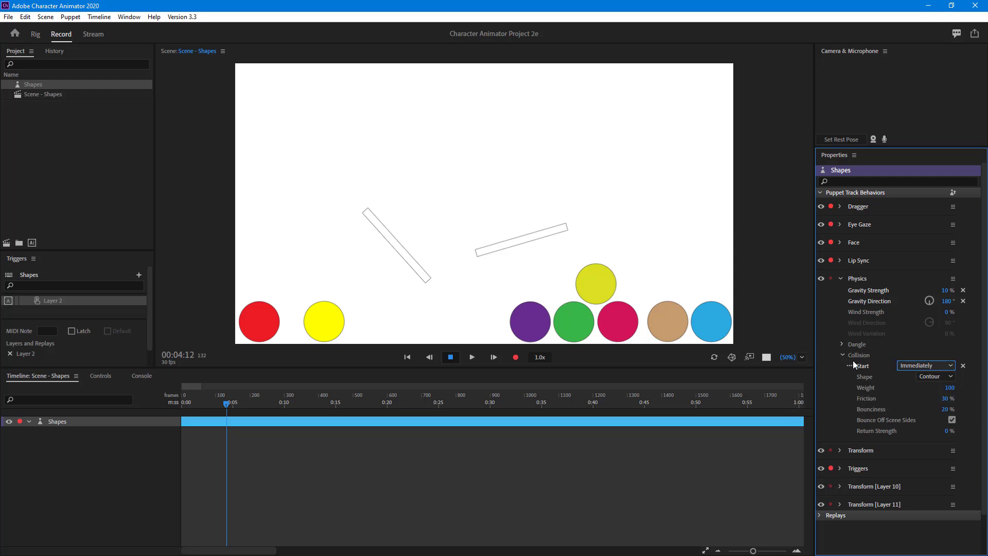
Set the collision Shape to Fast and test it by moving the tan, yellow-green and purple balls.
click(937, 377)
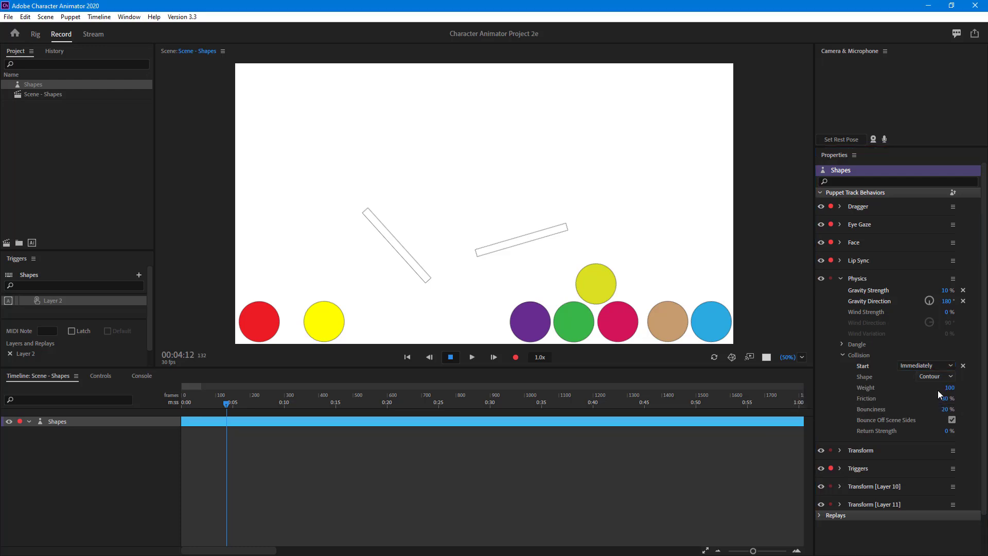
click(938, 390)
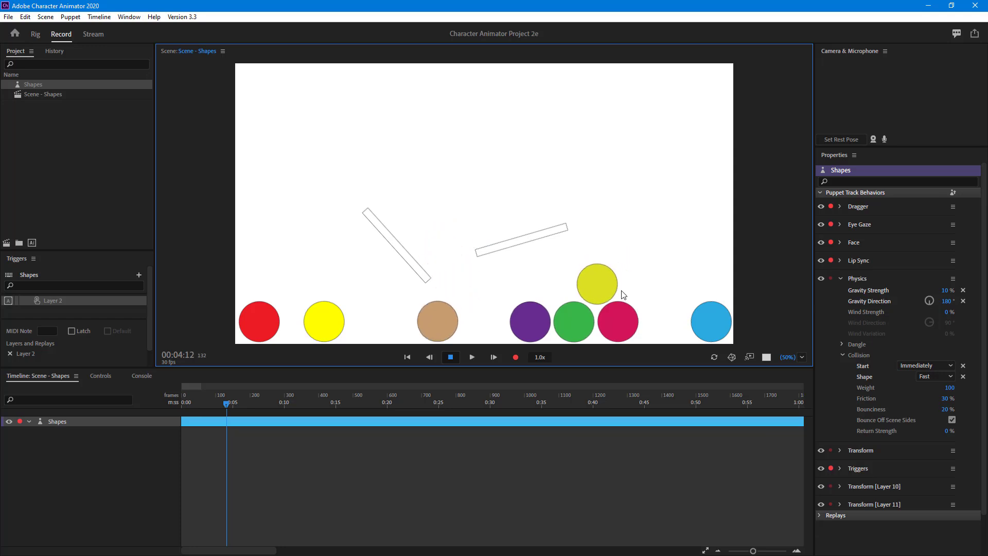
drag(610, 278, 454, 219)
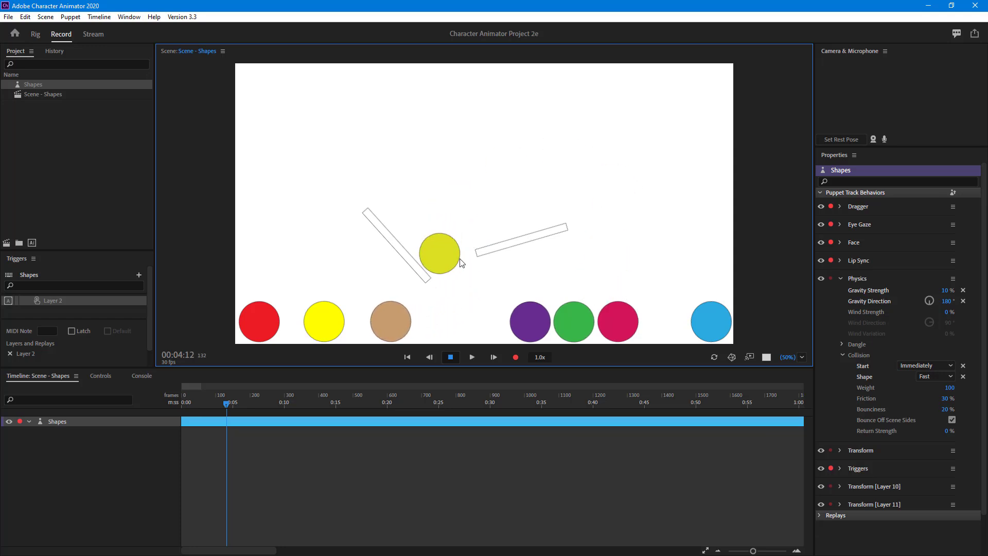
drag(452, 293, 483, 288)
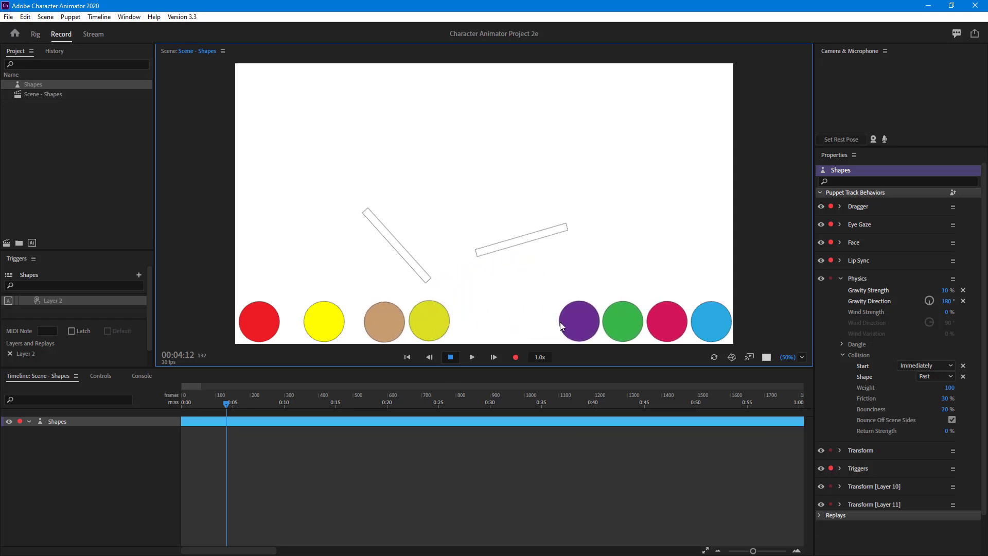
drag(560, 322, 540, 319)
drag(441, 323, 483, 281)
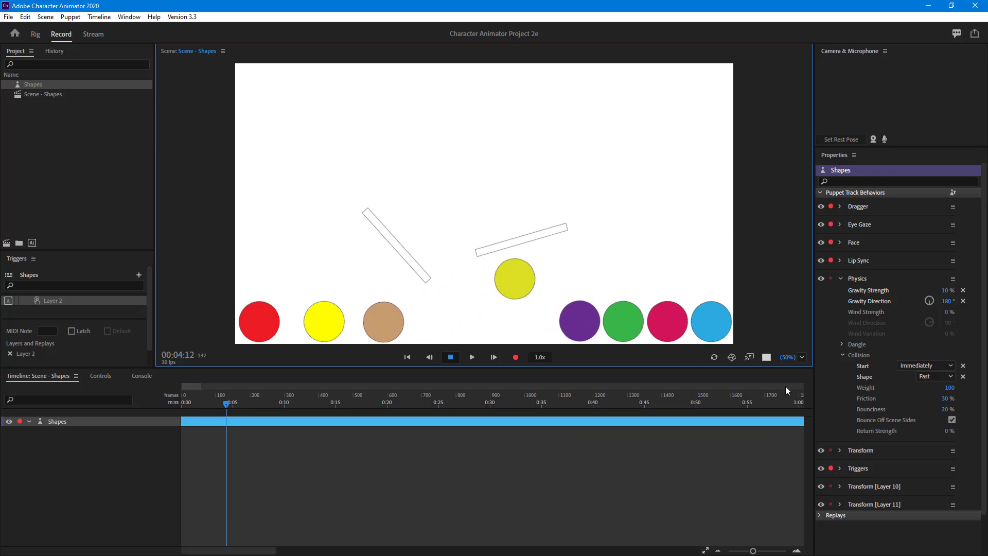
Set the collision Shape to Contour and test it by tossing the yellow-green, blue and crimson balls.
click(931, 375)
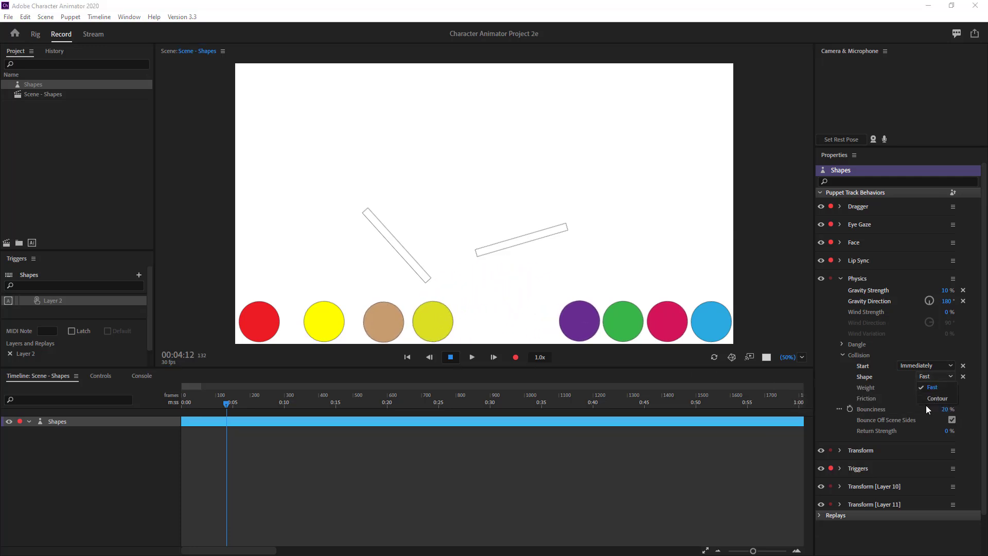
click(925, 405)
drag(434, 323, 552, 286)
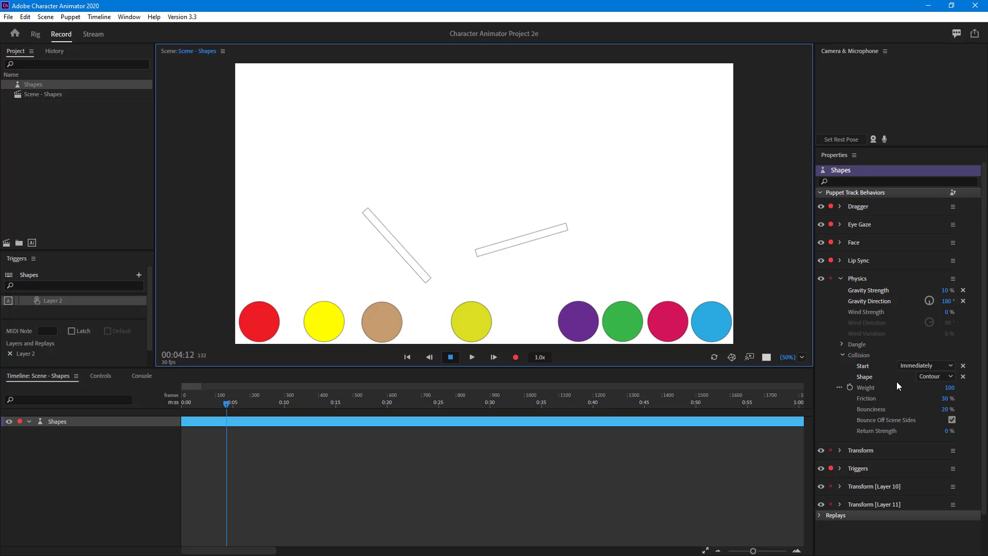
click(925, 377)
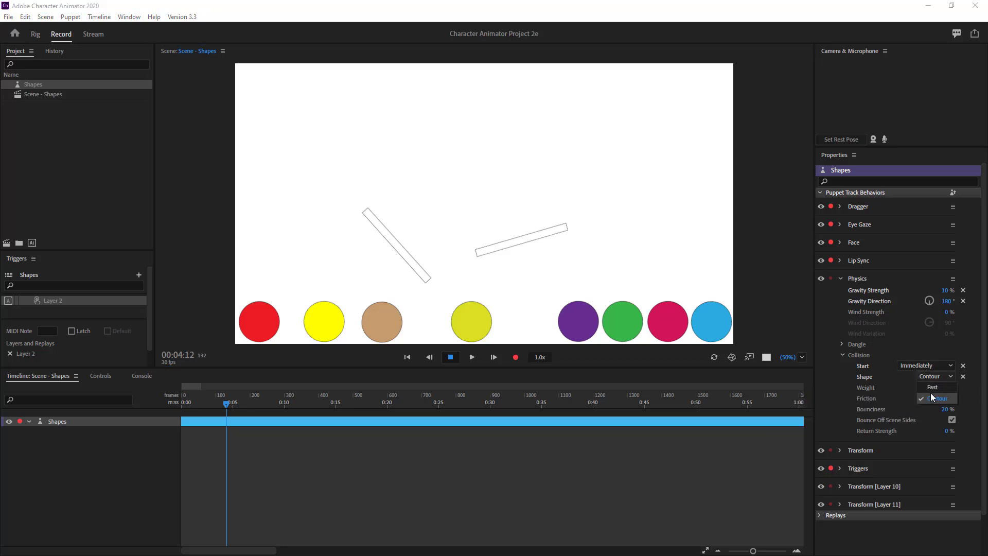
click(937, 378)
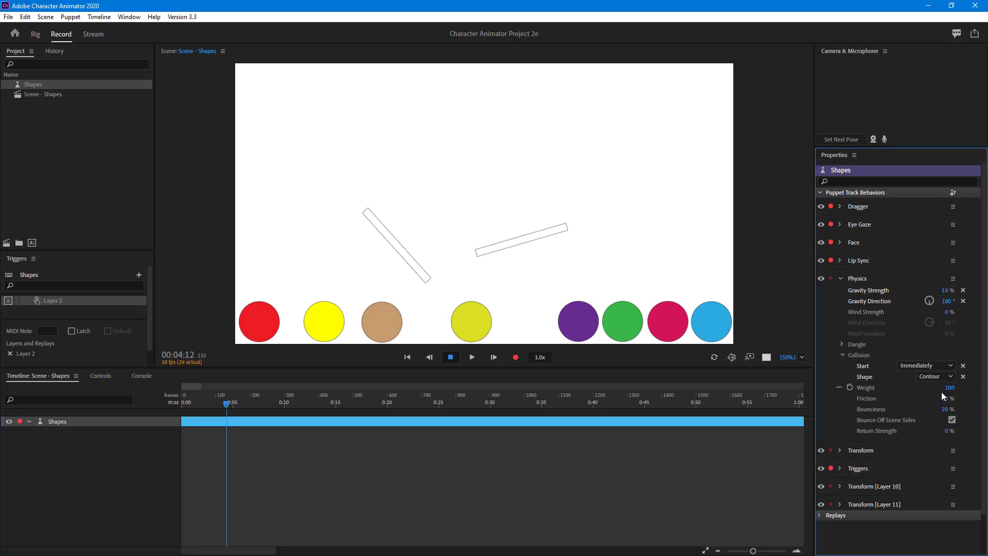
drag(716, 327, 674, 112)
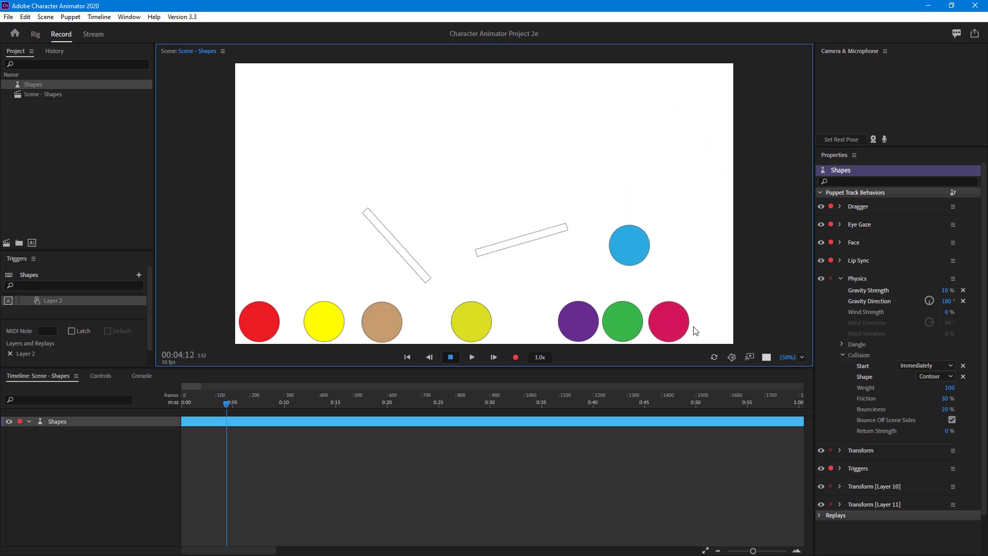
drag(686, 277, 629, 135)
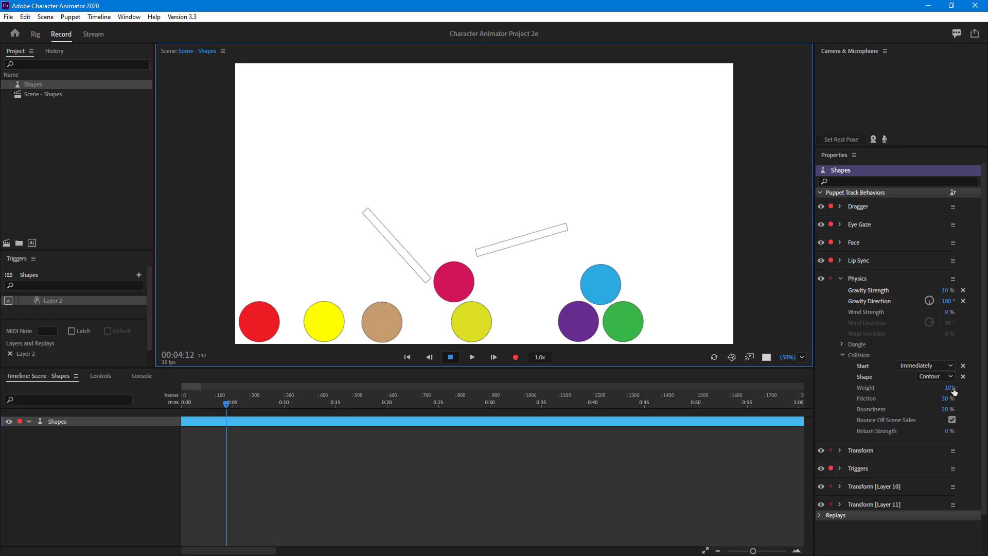
Try collision Weight values of 476 and 1,000, moving the yellow-green and purple balls against the others.
mouse_move(953, 388)
mouse_down()
mouse_move(984, 388)
mouse_move(968, 388)
mouse_up()
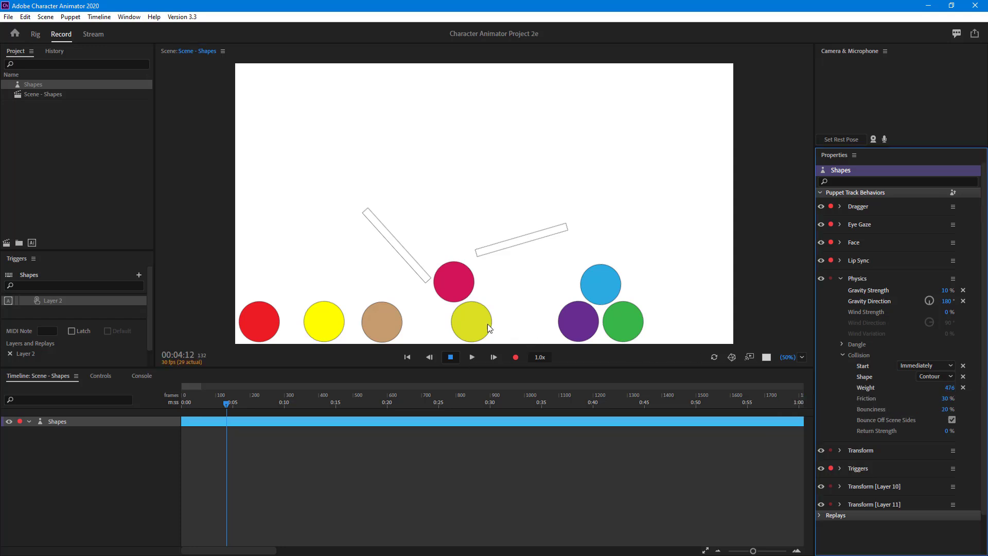
drag(487, 323, 629, 159)
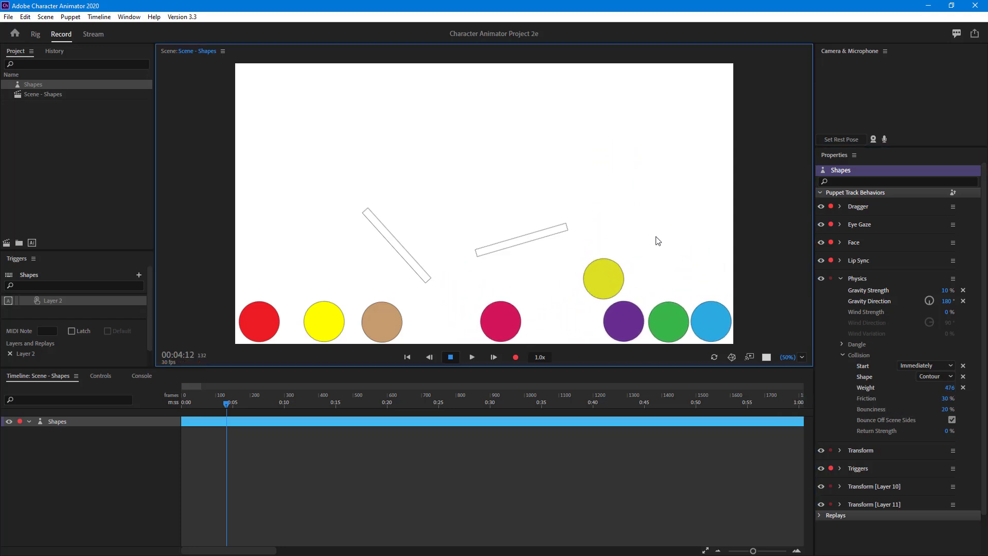
drag(633, 300, 496, 276)
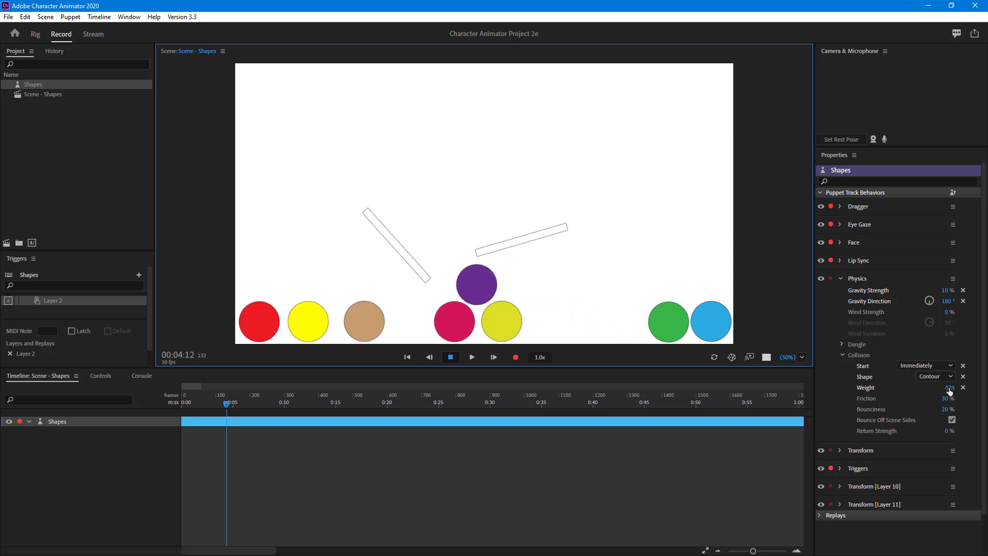
drag(950, 388, 987, 387)
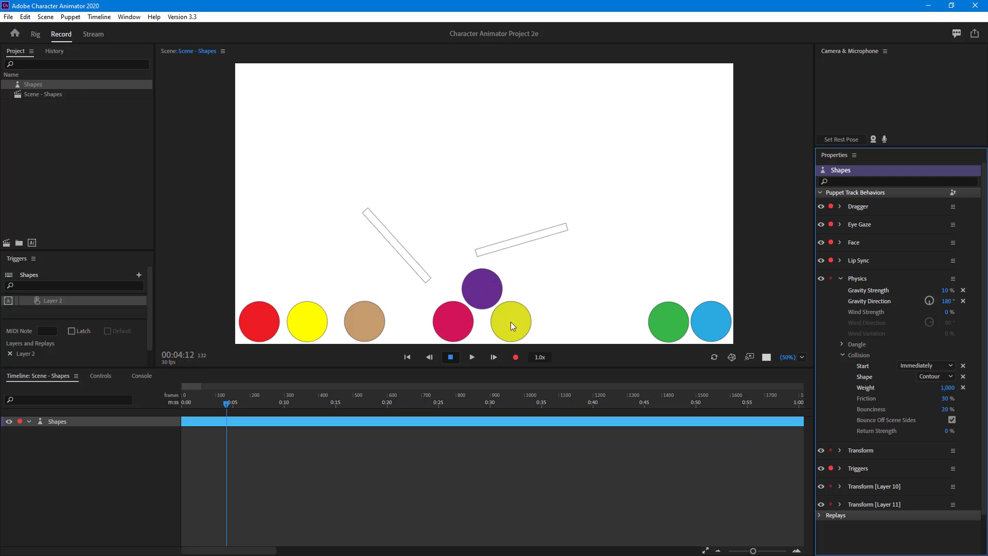
drag(513, 322, 488, 318)
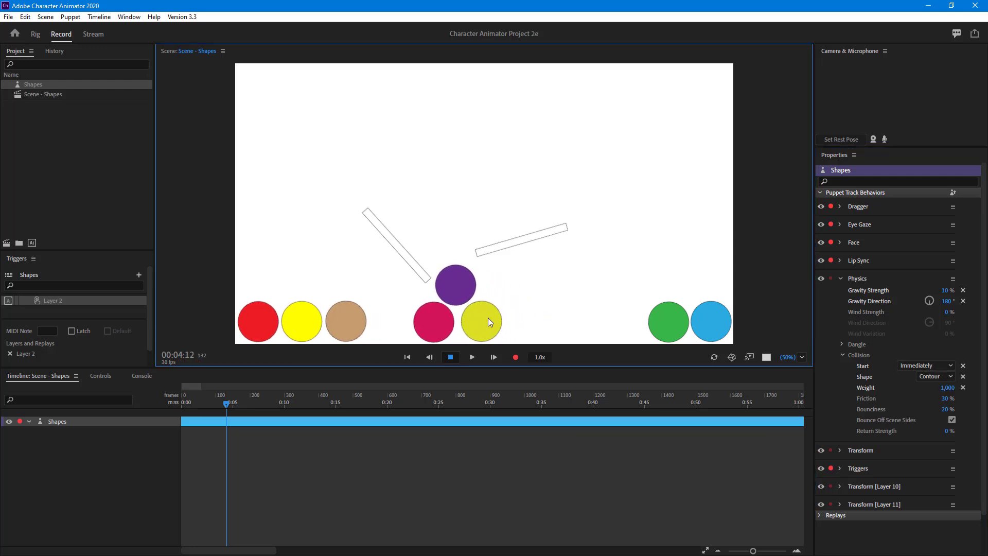
Set the collision Weight to 100.
click(948, 388)
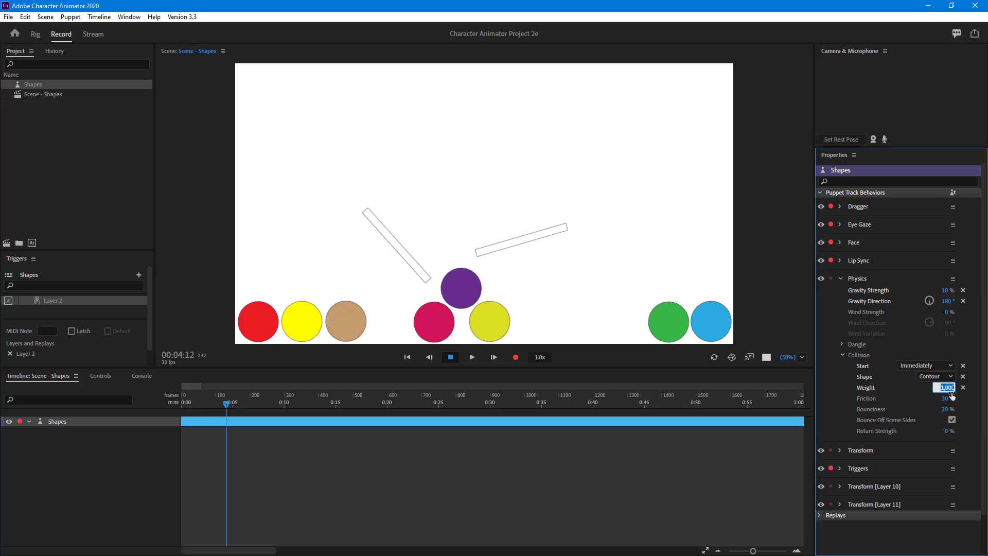
text(100)
key(Return)
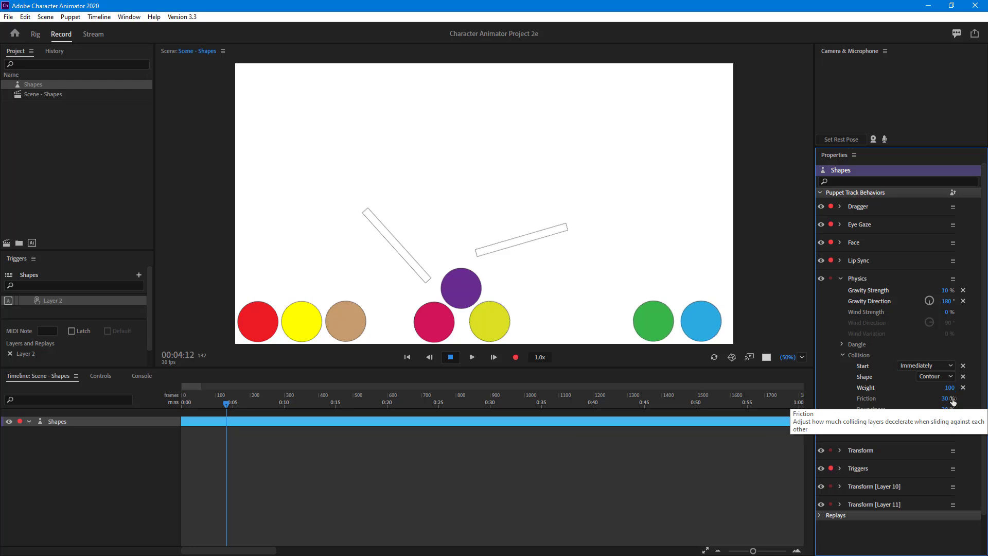
Set the collision Friction to 0% and test it by sliding the green and blue balls against each other.
mouse_move(643, 316)
mouse_down()
mouse_move(725, 232)
mouse_move(741, 286)
mouse_move(651, 314)
mouse_up()
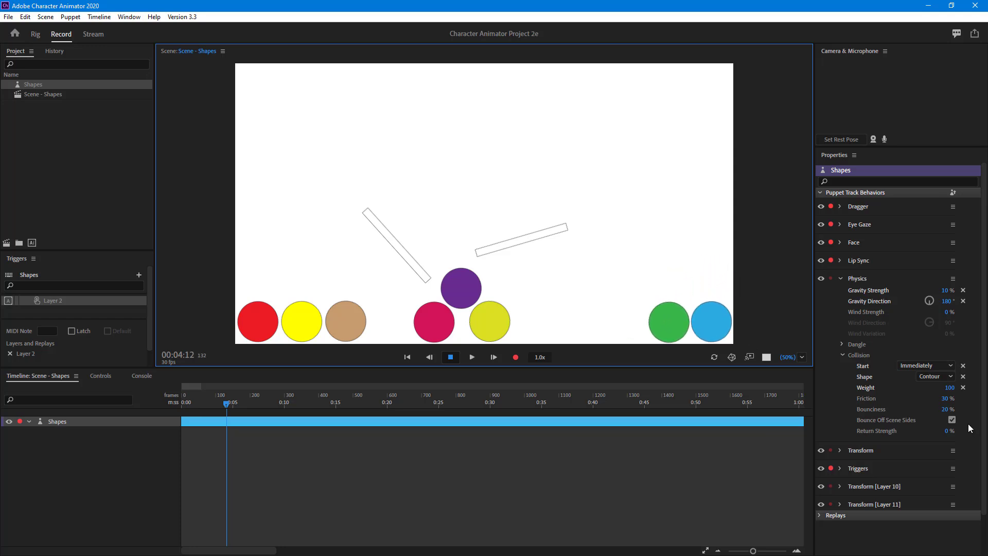
click(949, 404)
drag(950, 404, 902, 403)
drag(702, 282, 678, 255)
drag(636, 318, 668, 313)
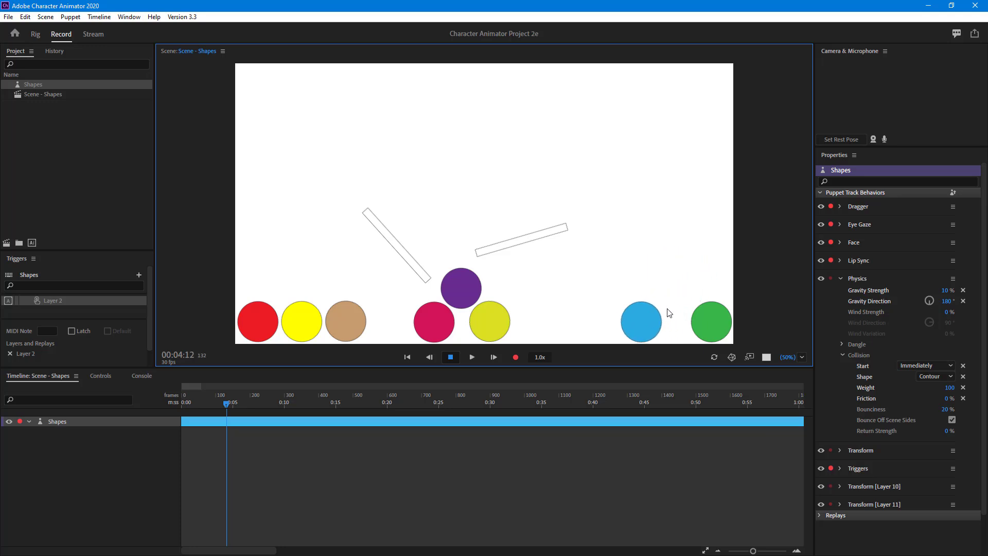
click(672, 326)
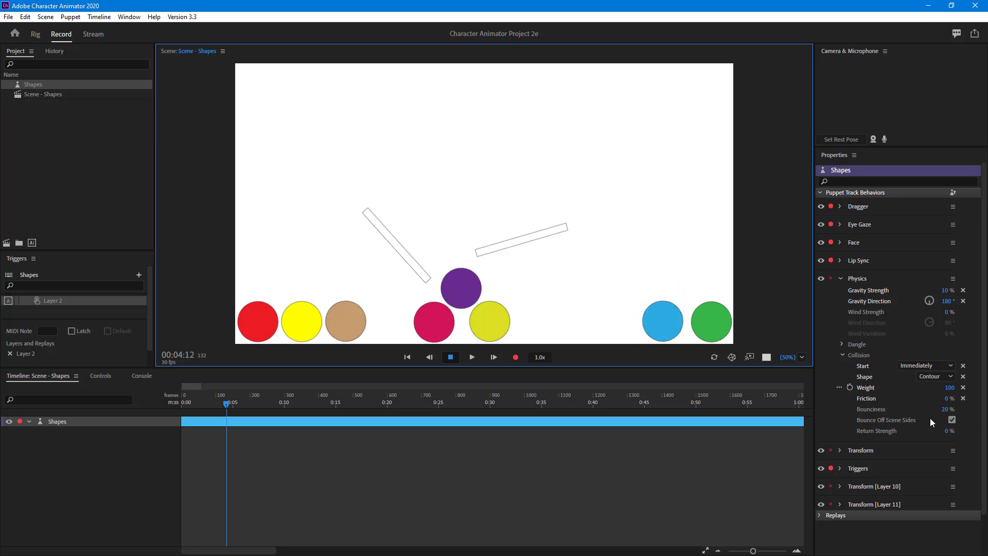
Set the collision Friction to 100% and test it by moving the green and yellow-green balls against the others.
drag(947, 398, 979, 399)
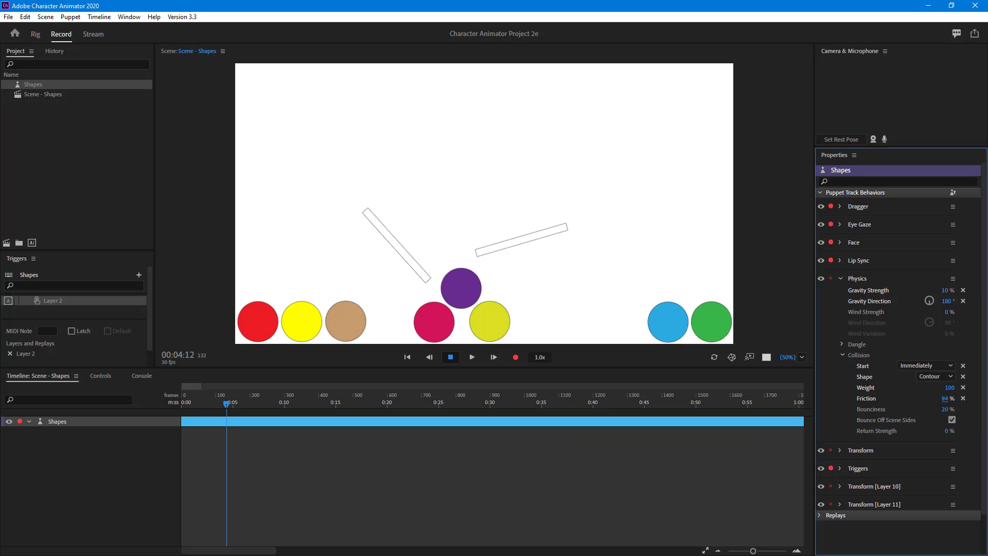
drag(689, 276, 715, 319)
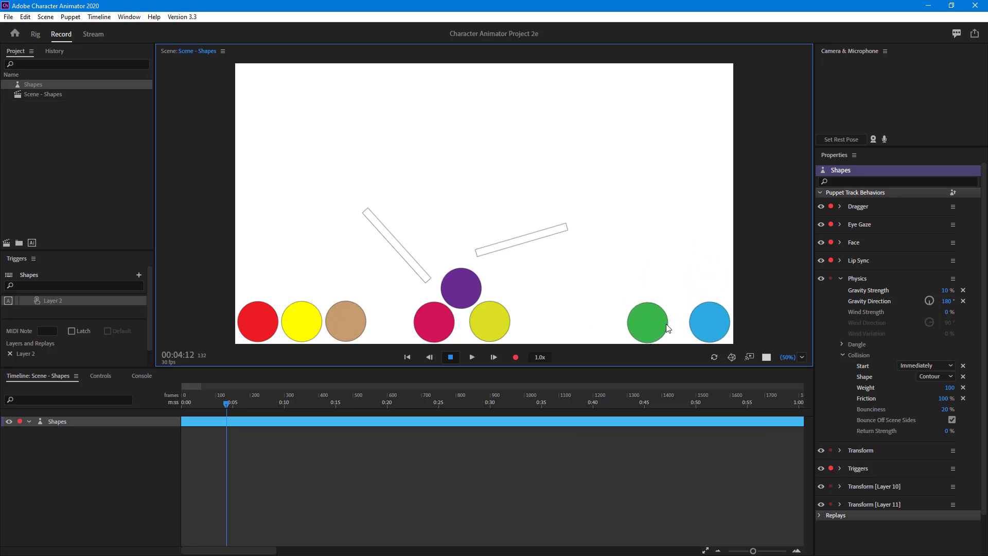
drag(497, 304, 638, 300)
drag(662, 342, 569, 311)
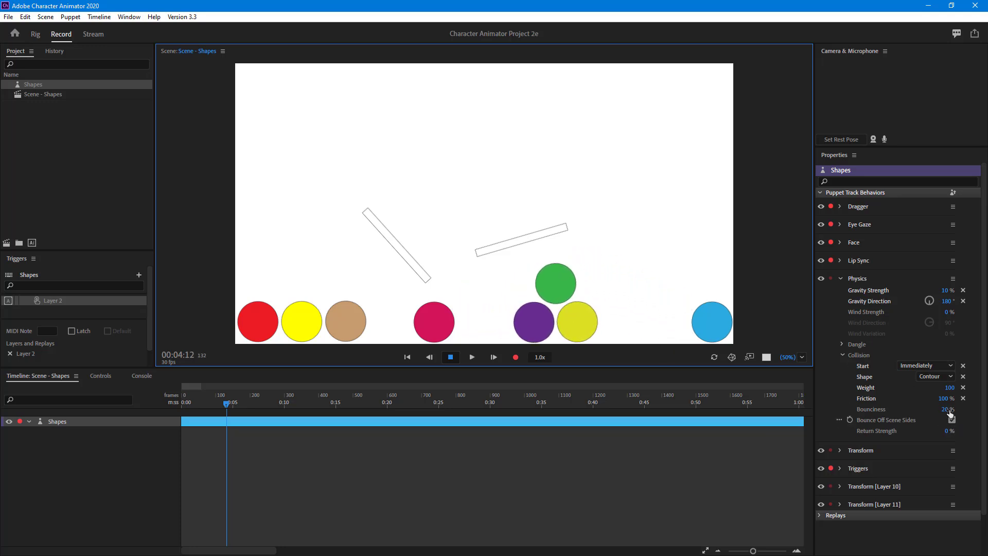
Set the collision Friction to 0% and test it by moving the yellow-green and green balls.
drag(949, 400, 675, 381)
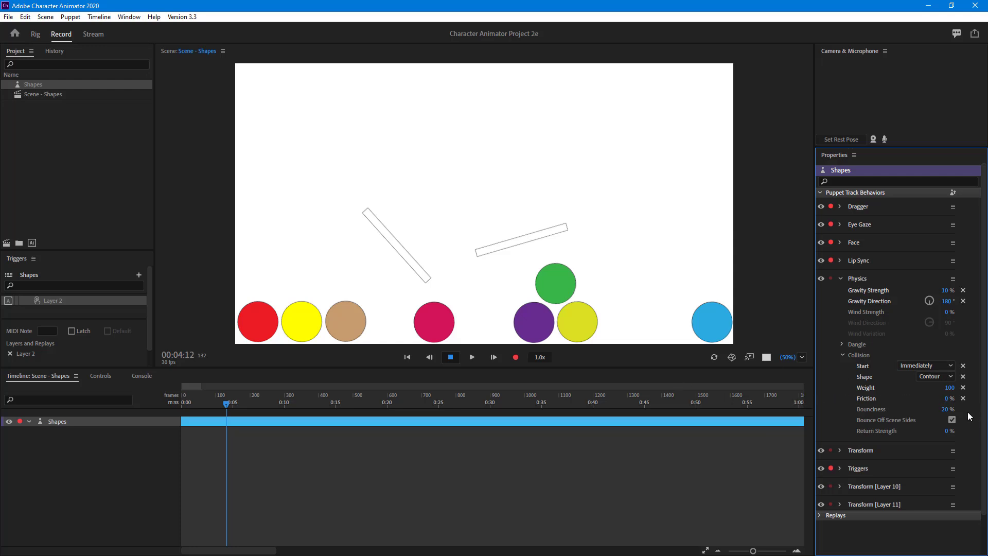
drag(579, 320, 604, 322)
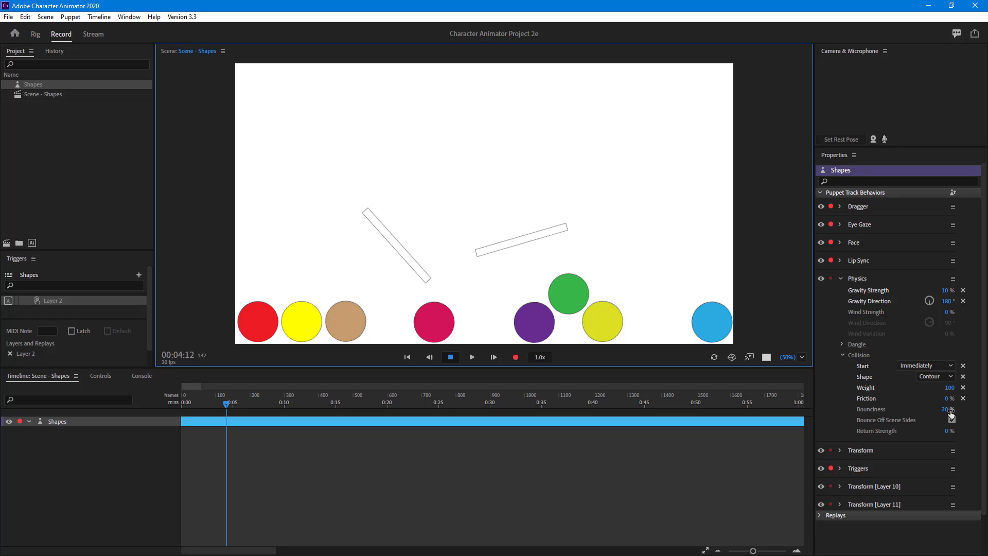
drag(576, 290, 634, 303)
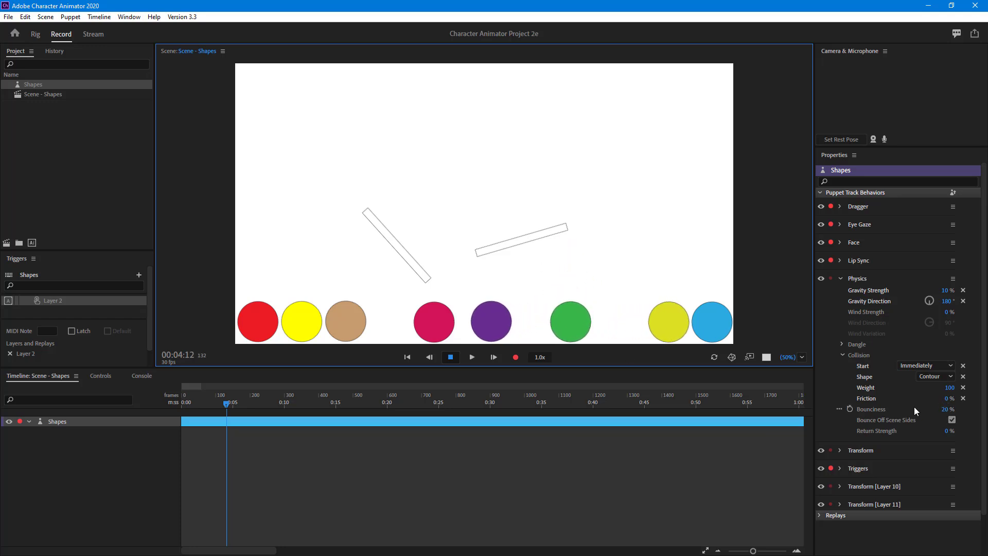
drag(656, 323, 646, 140)
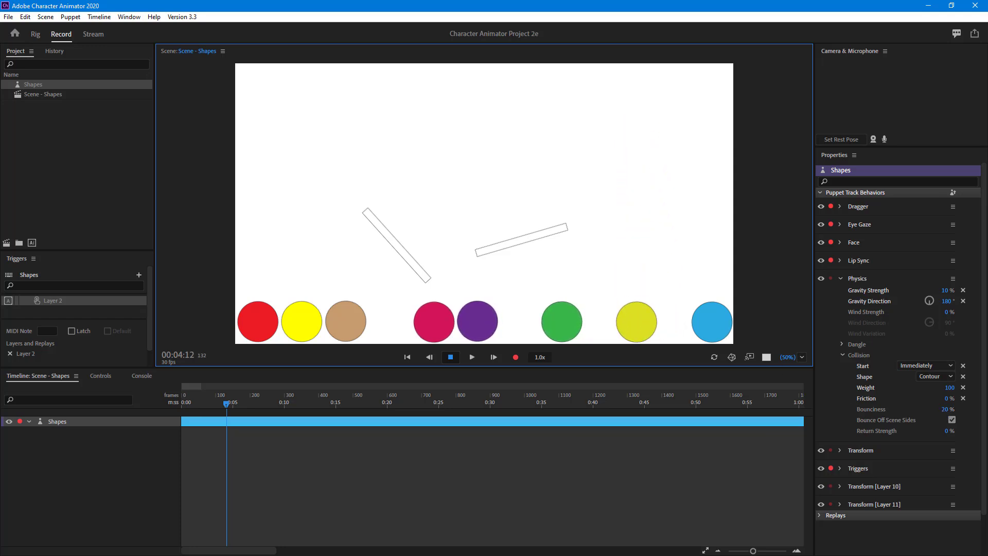
Try collision Bounciness values of 47% and 100%, lifting and dropping the blue ball at each value.
drag(946, 410, 962, 413)
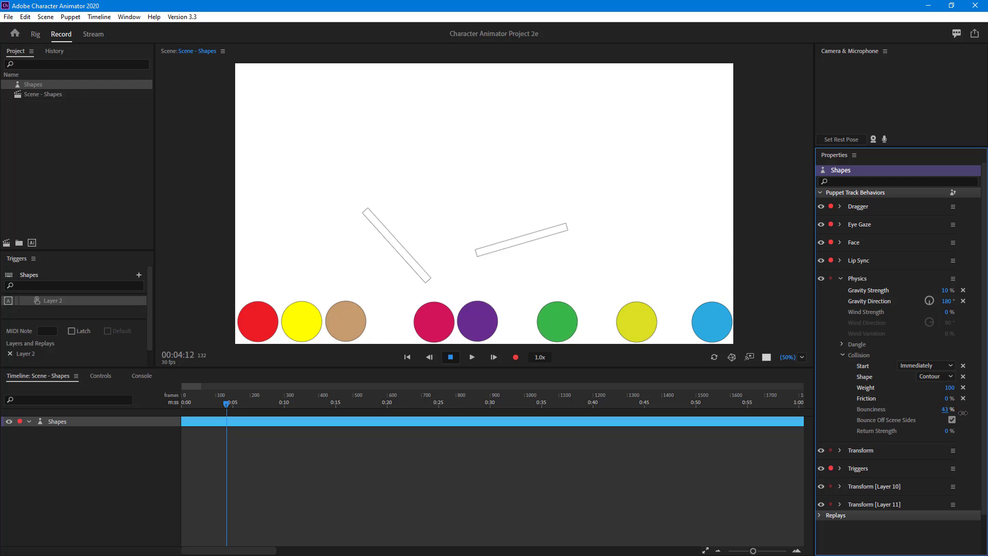
drag(717, 334, 719, 168)
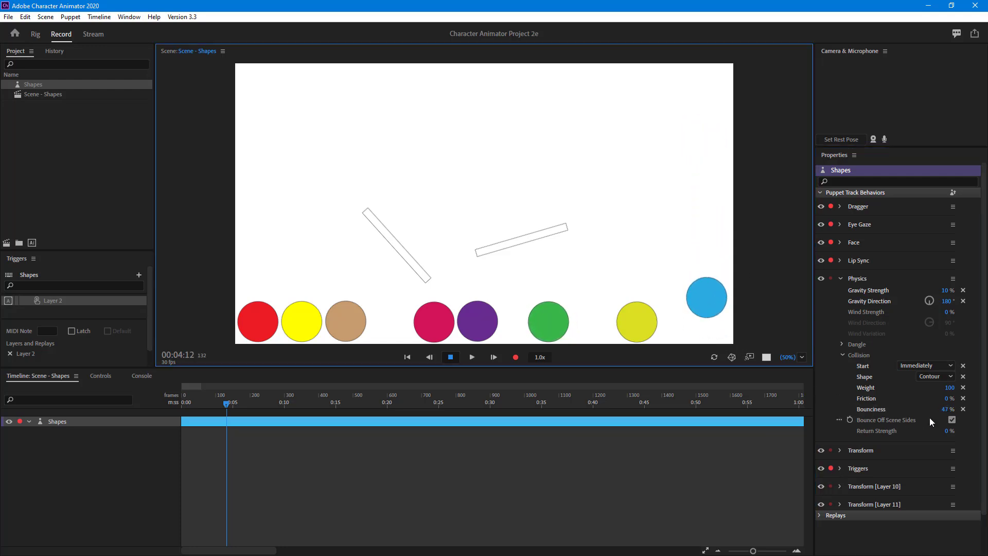
drag(949, 412, 984, 411)
drag(701, 318, 738, 176)
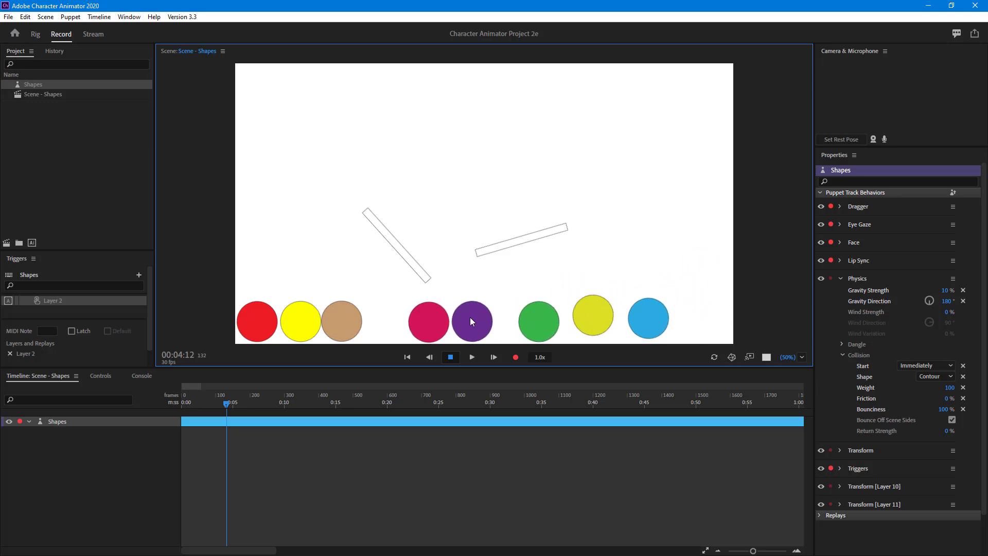
Toss the purple, tan, yellow, red and crimson balls around the scene to examine how they bounce.
drag(471, 321, 375, 97)
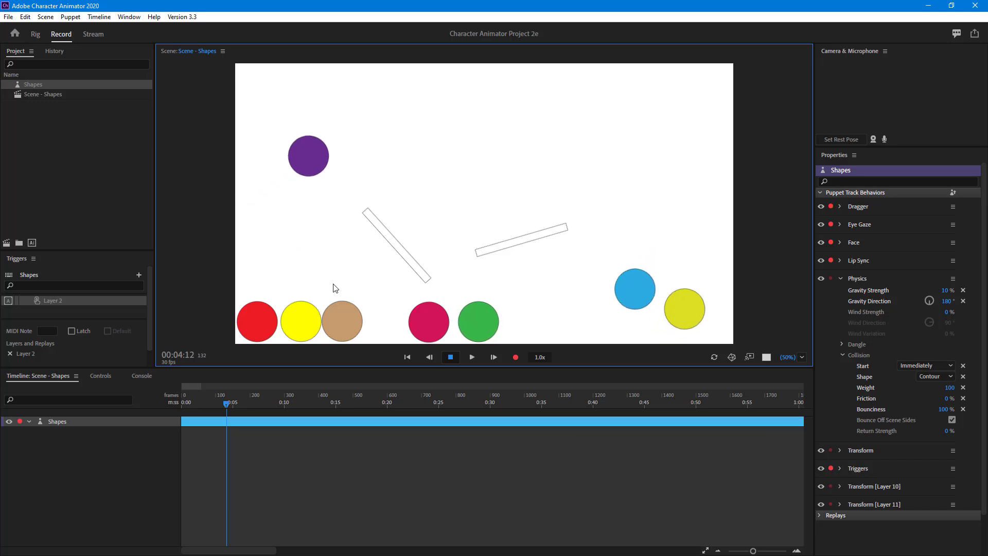
drag(337, 322, 329, 267)
drag(296, 314, 329, 211)
drag(260, 317, 310, 209)
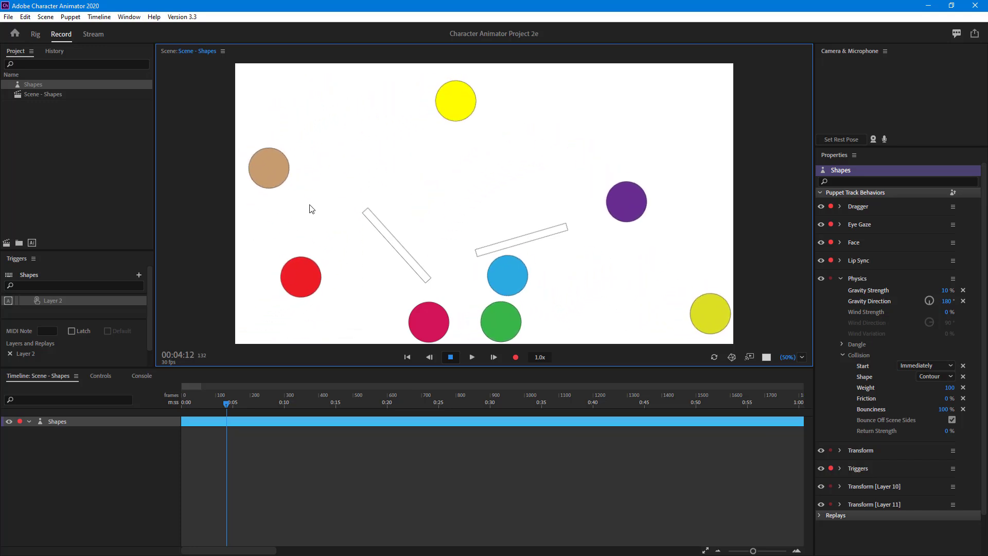
drag(434, 312, 489, 309)
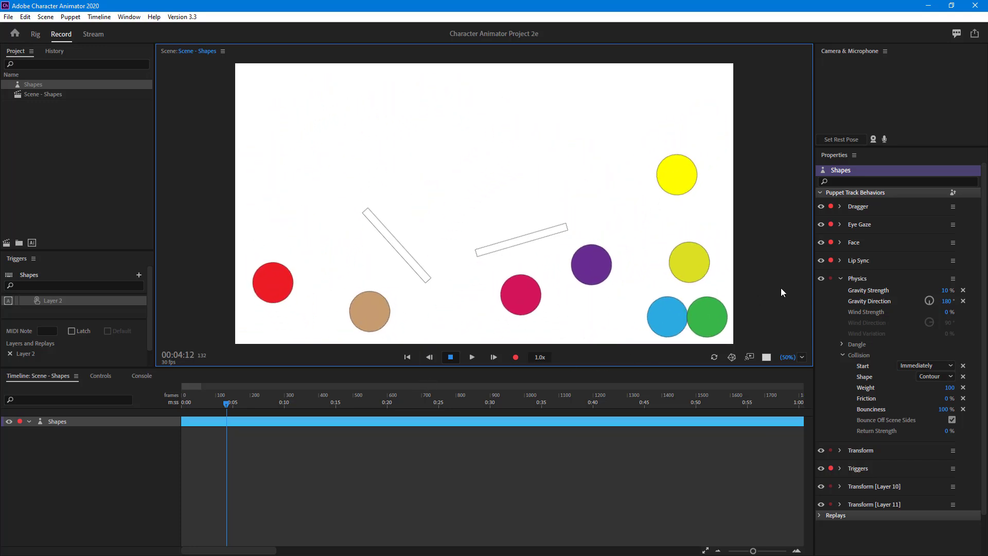
Set the collision Bounciness to 50%.
click(943, 412)
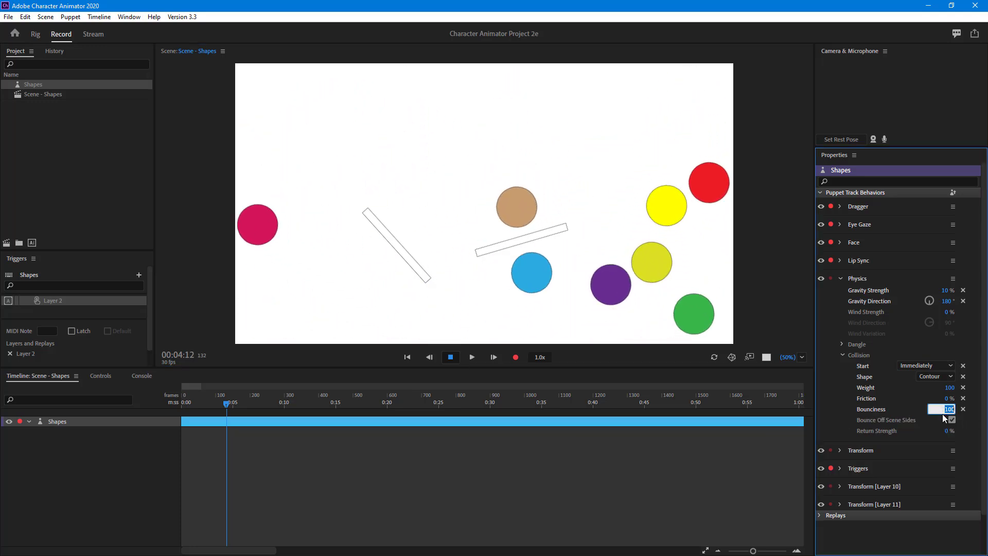
text(50)
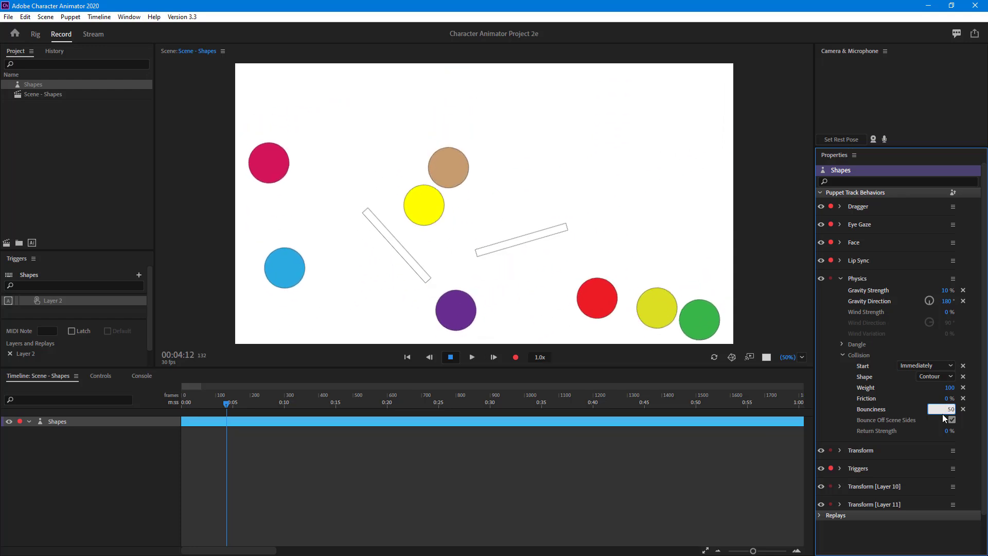
key(Return)
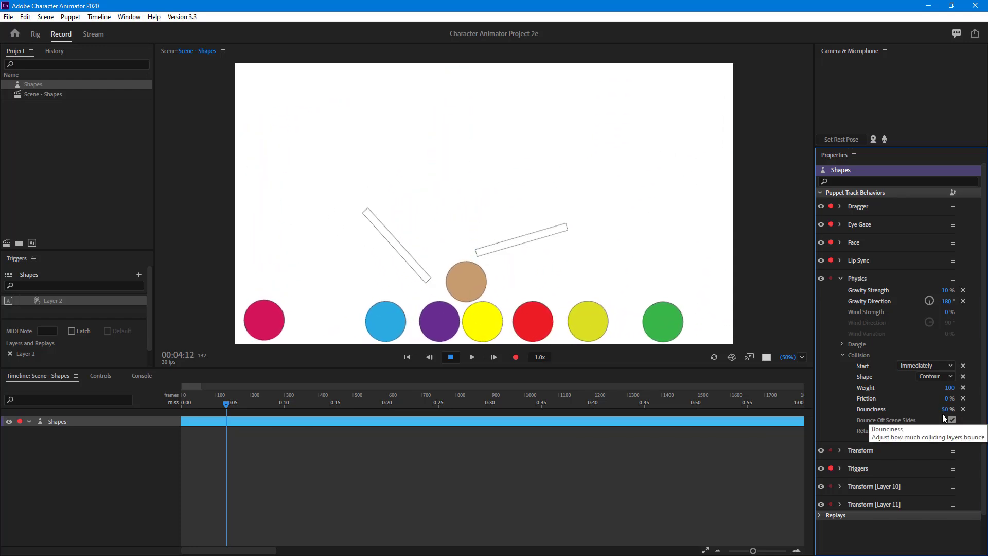
Set the collision Bounciness to 90% and test it by tossing the red, green and tan balls.
click(945, 410)
text(90)
key(Return)
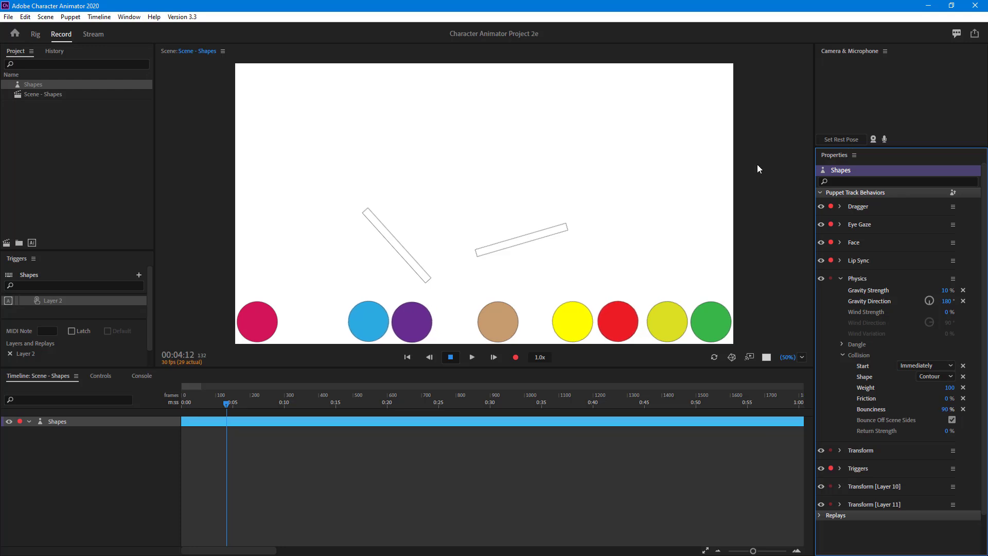
drag(607, 322, 629, 189)
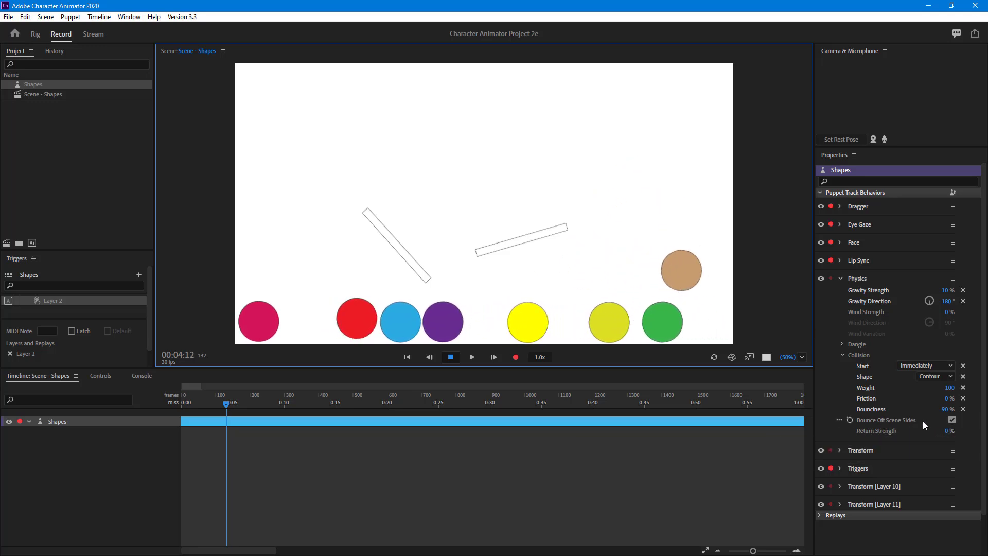
drag(653, 317, 600, 141)
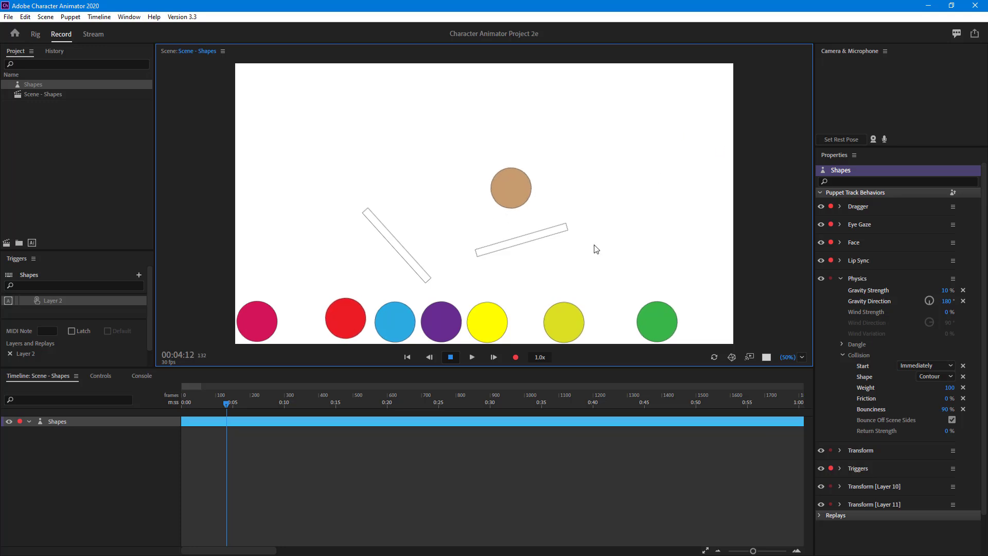
drag(685, 270, 699, 203)
drag(591, 211, 670, 196)
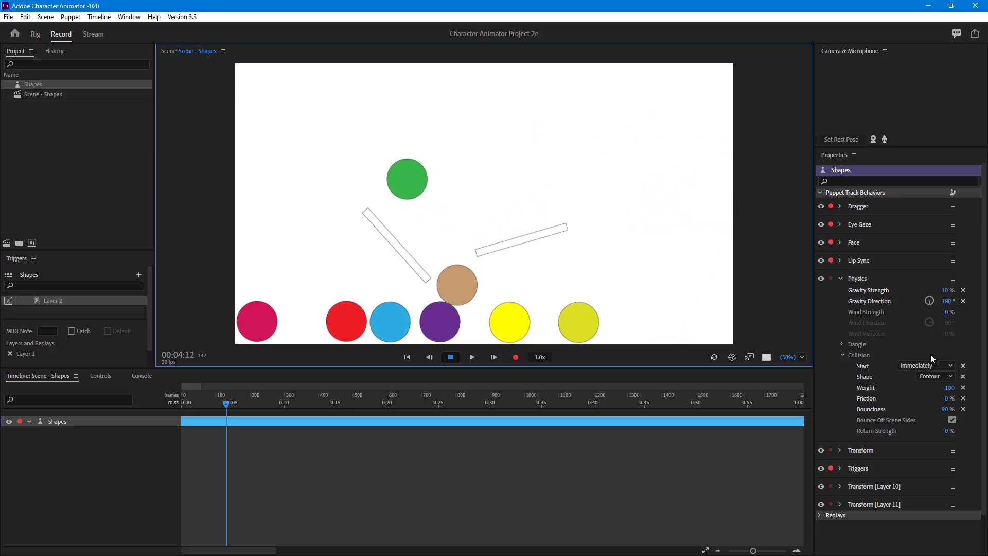
Turn off Bounce Off Scene Sides for the collisions and refresh the scene.
click(952, 420)
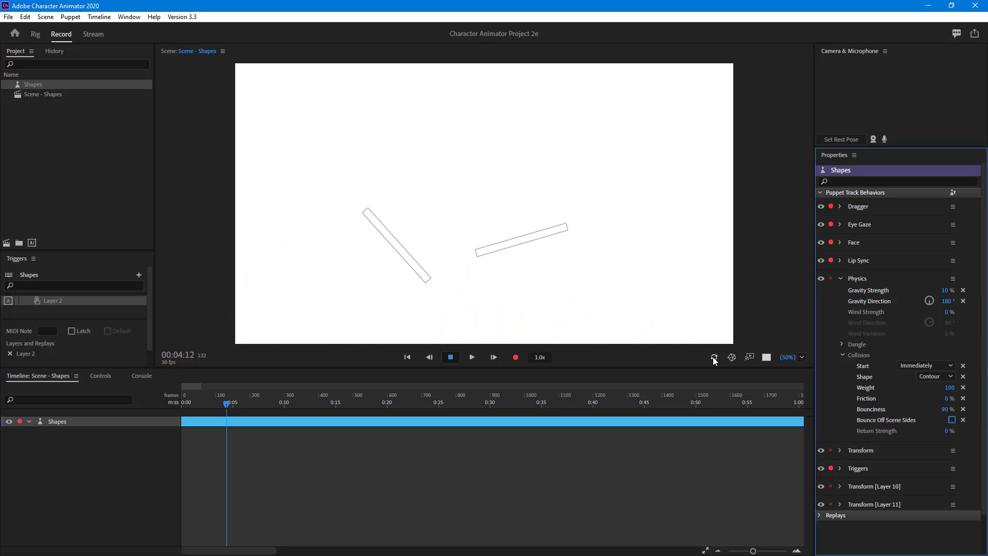
click(690, 316)
click(713, 357)
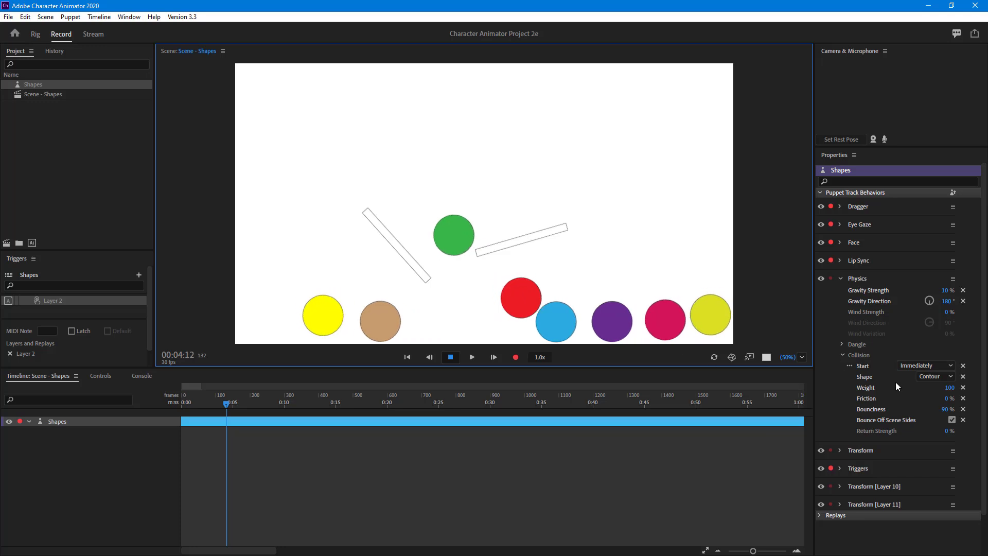
Try low collision Return Strength values such as 2% and 16%, and test the balls' return to their original positions.
drag(946, 431, 987, 431)
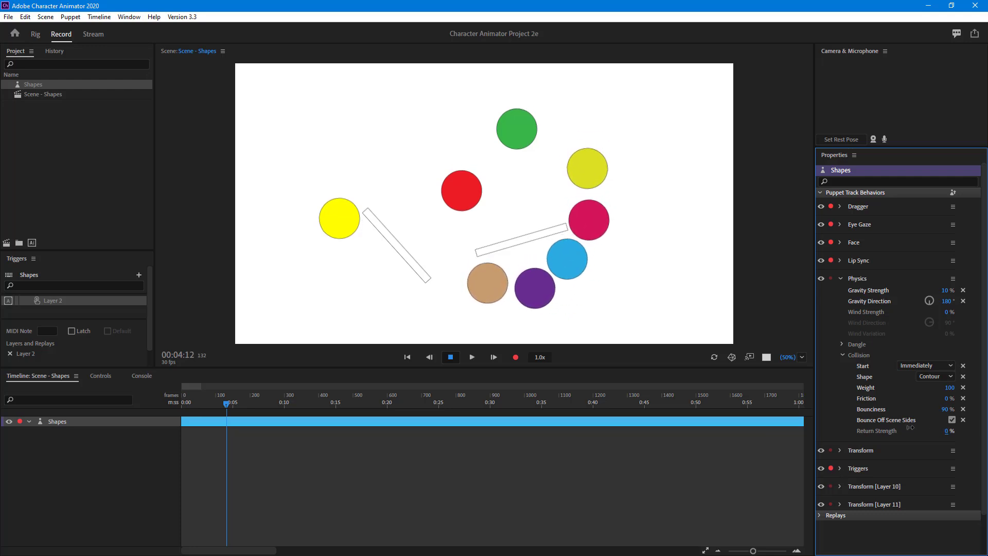
mouse_move(910, 428)
mouse_down()
mouse_move(938, 430)
mouse_move(911, 428)
mouse_up()
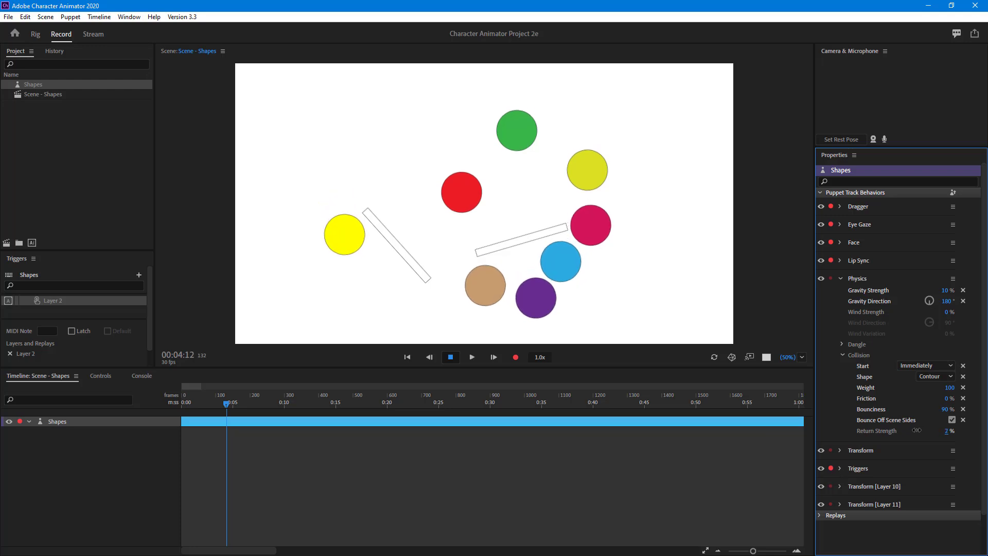
click(946, 431)
click(947, 442)
drag(946, 431, 954, 432)
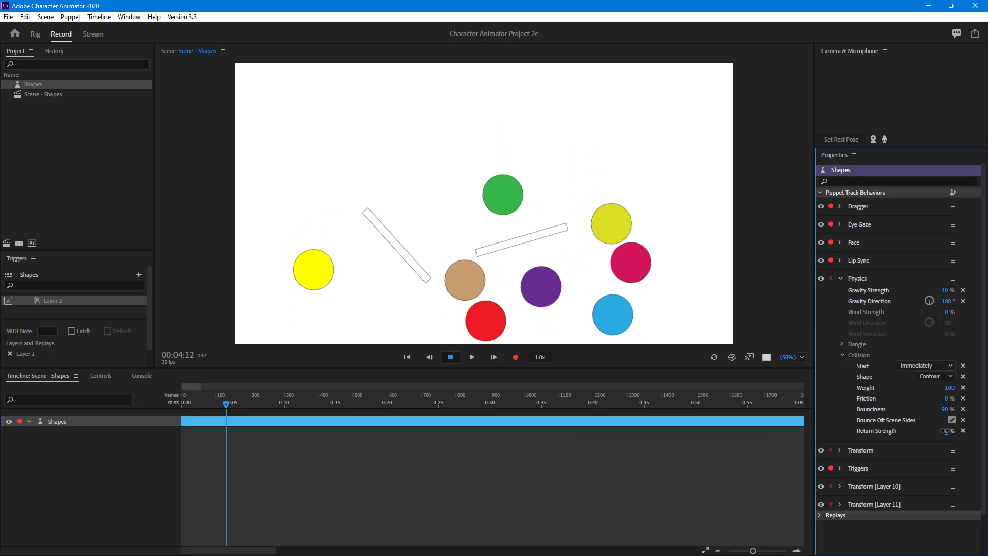
drag(946, 430, 942, 430)
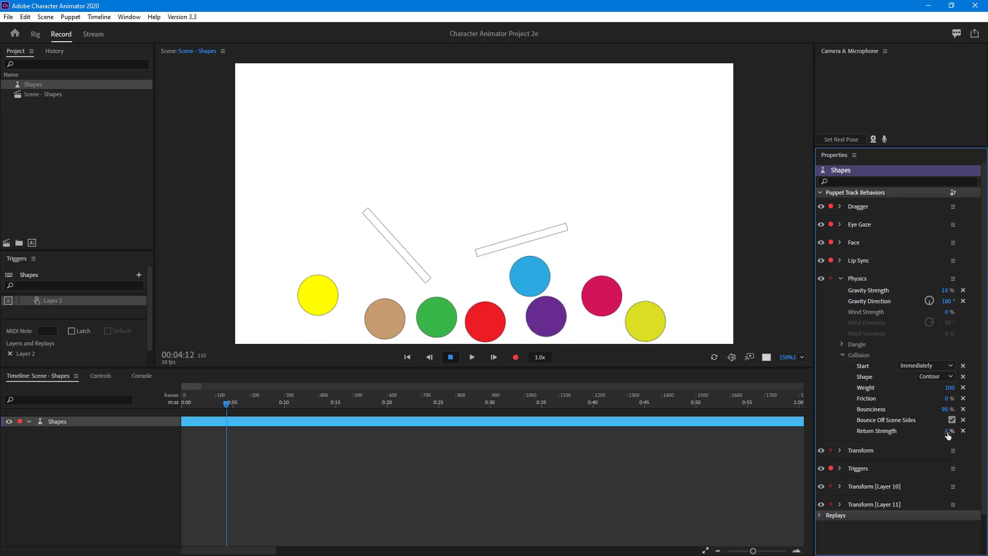
drag(949, 435, 956, 435)
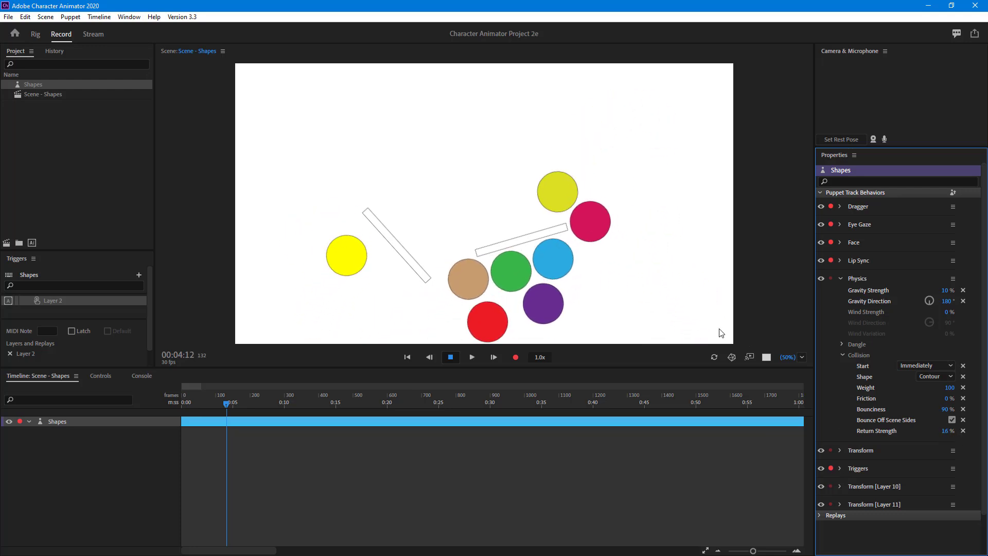
click(468, 263)
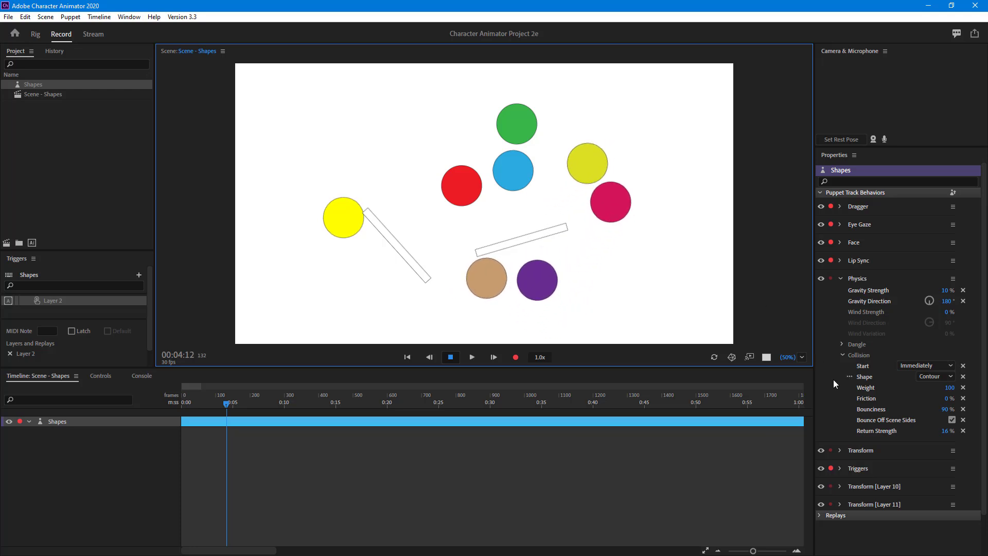
Try collision Return Strength values of 890% and 417%, and set it to 100%.
drag(943, 434, 987, 441)
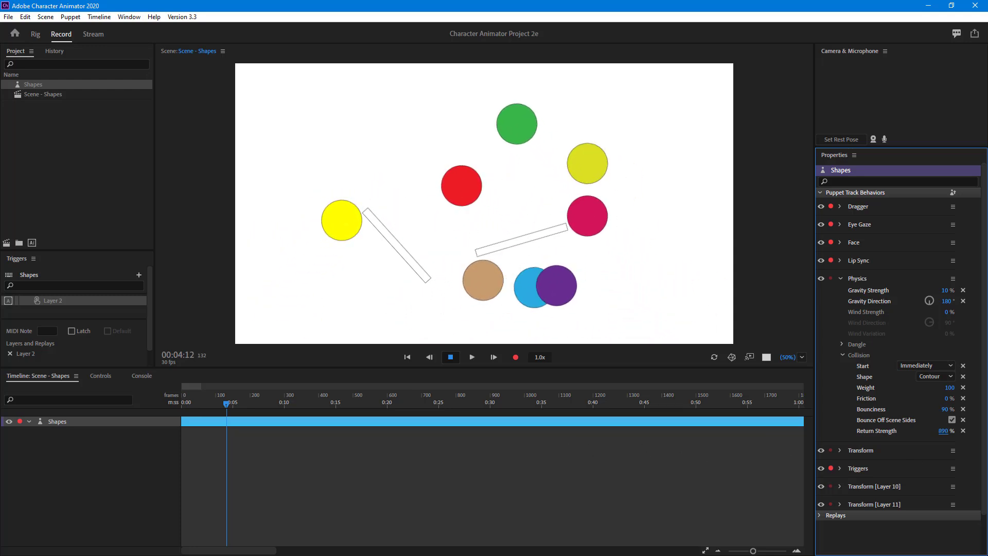
drag(790, 414, 752, 422)
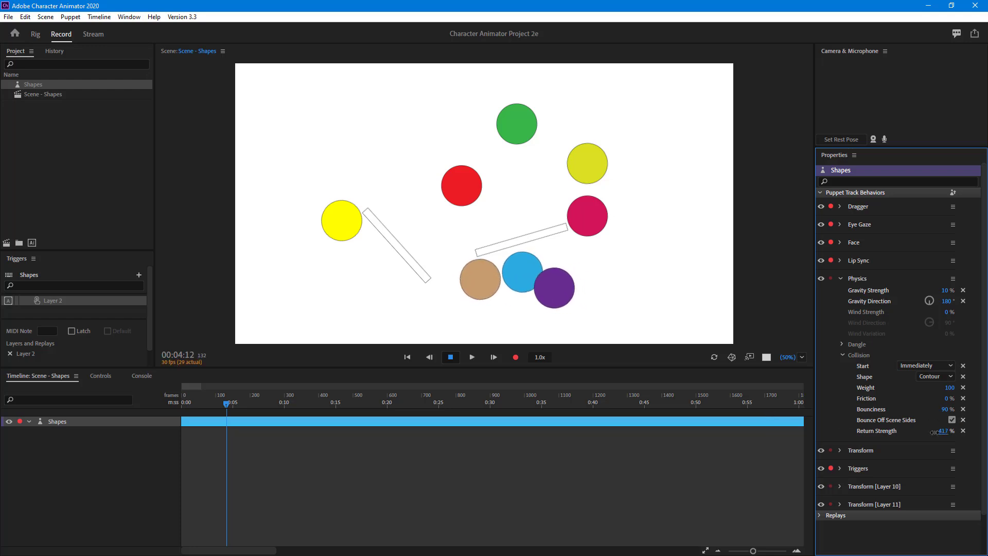
text(100)
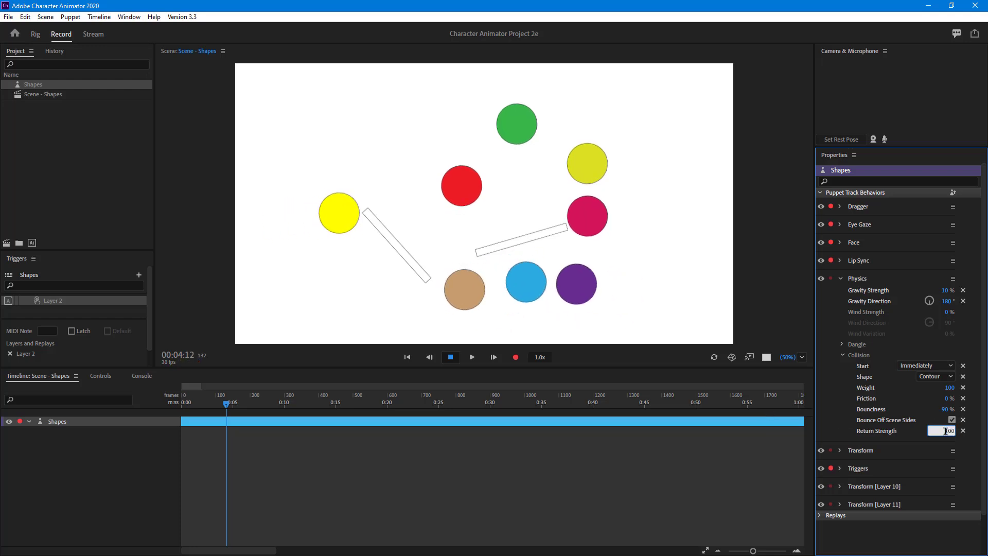